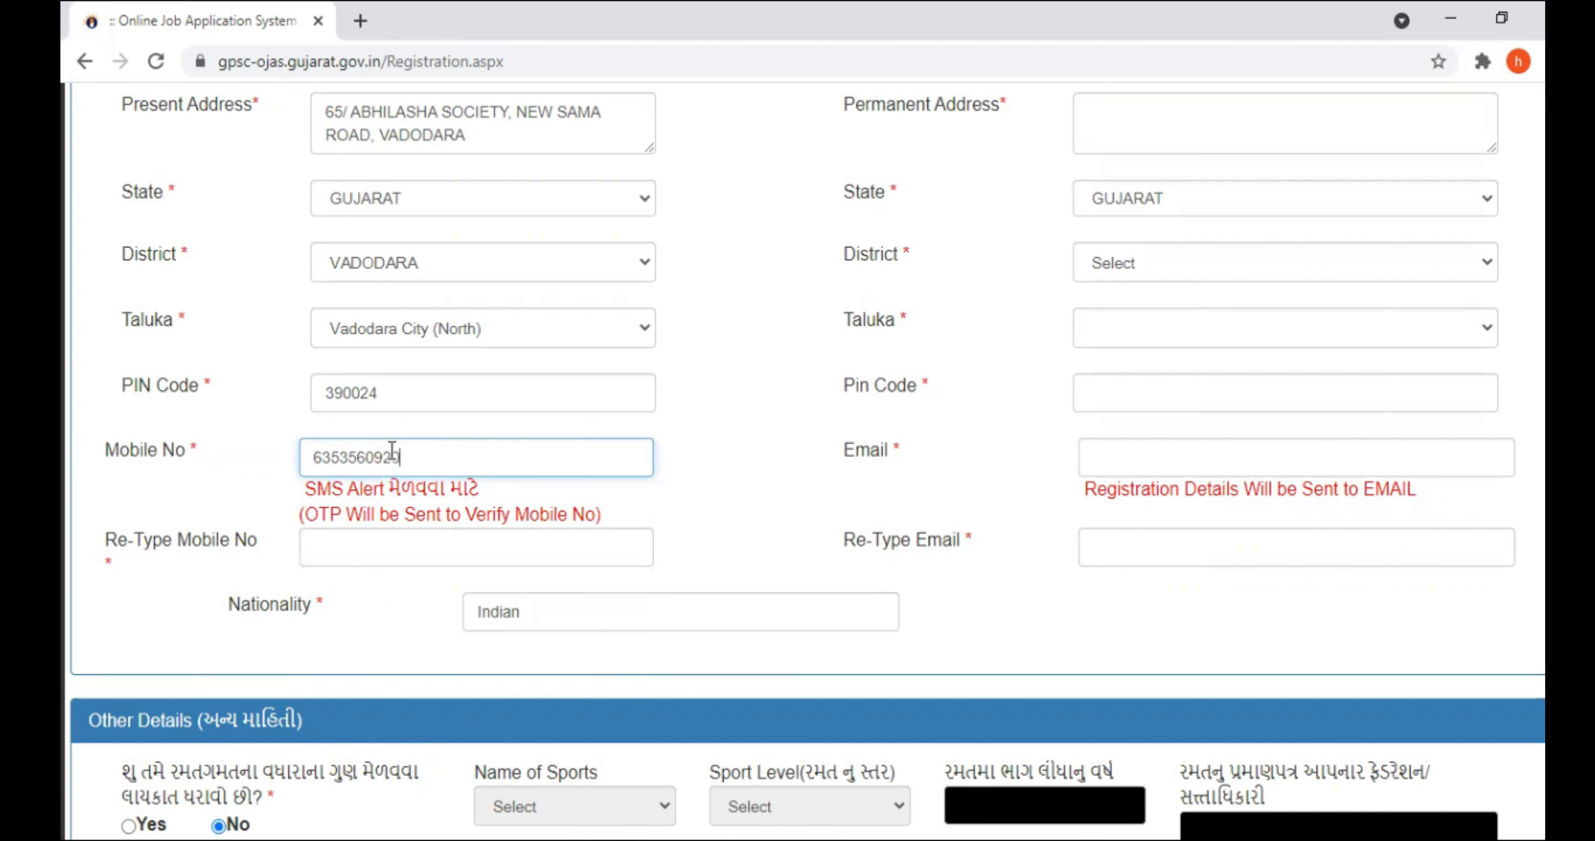
Step: Re-enter the mobile number in the confirmation field
left_click(320, 541)
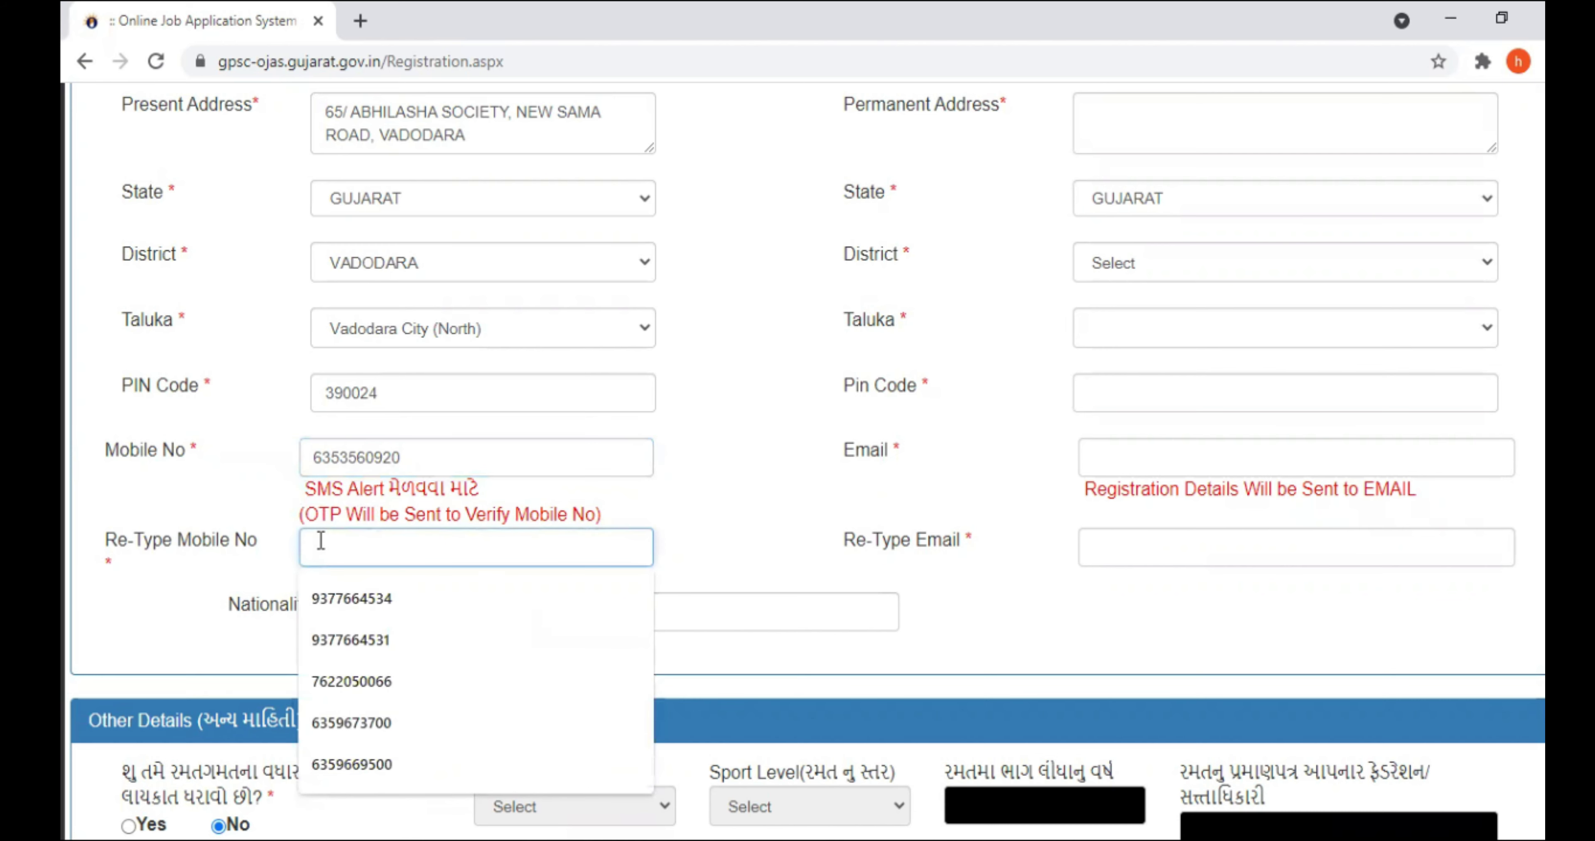
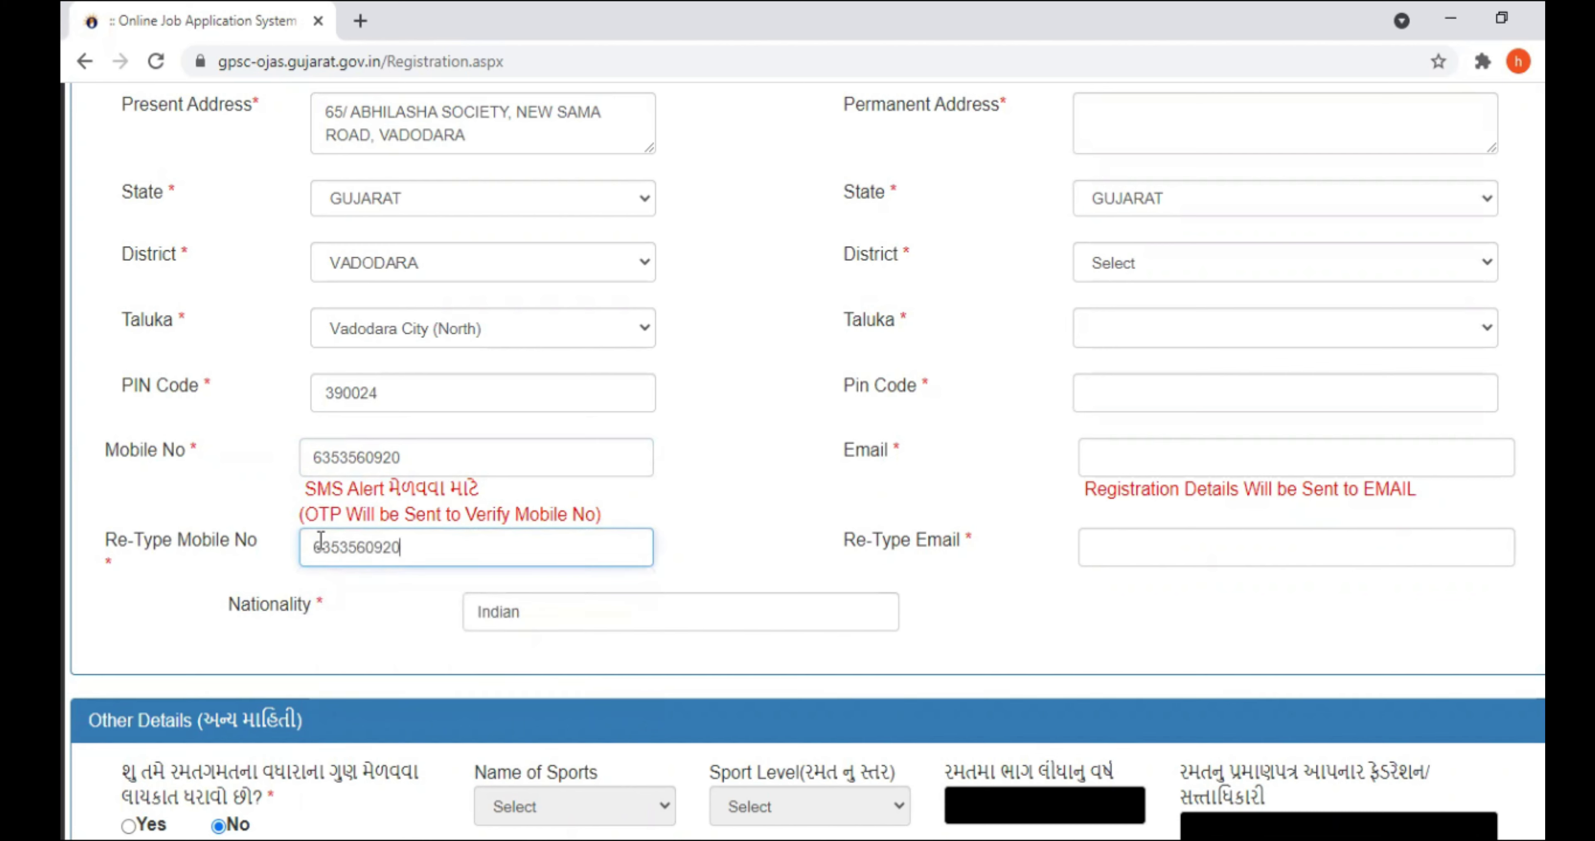
left_click(736, 435)
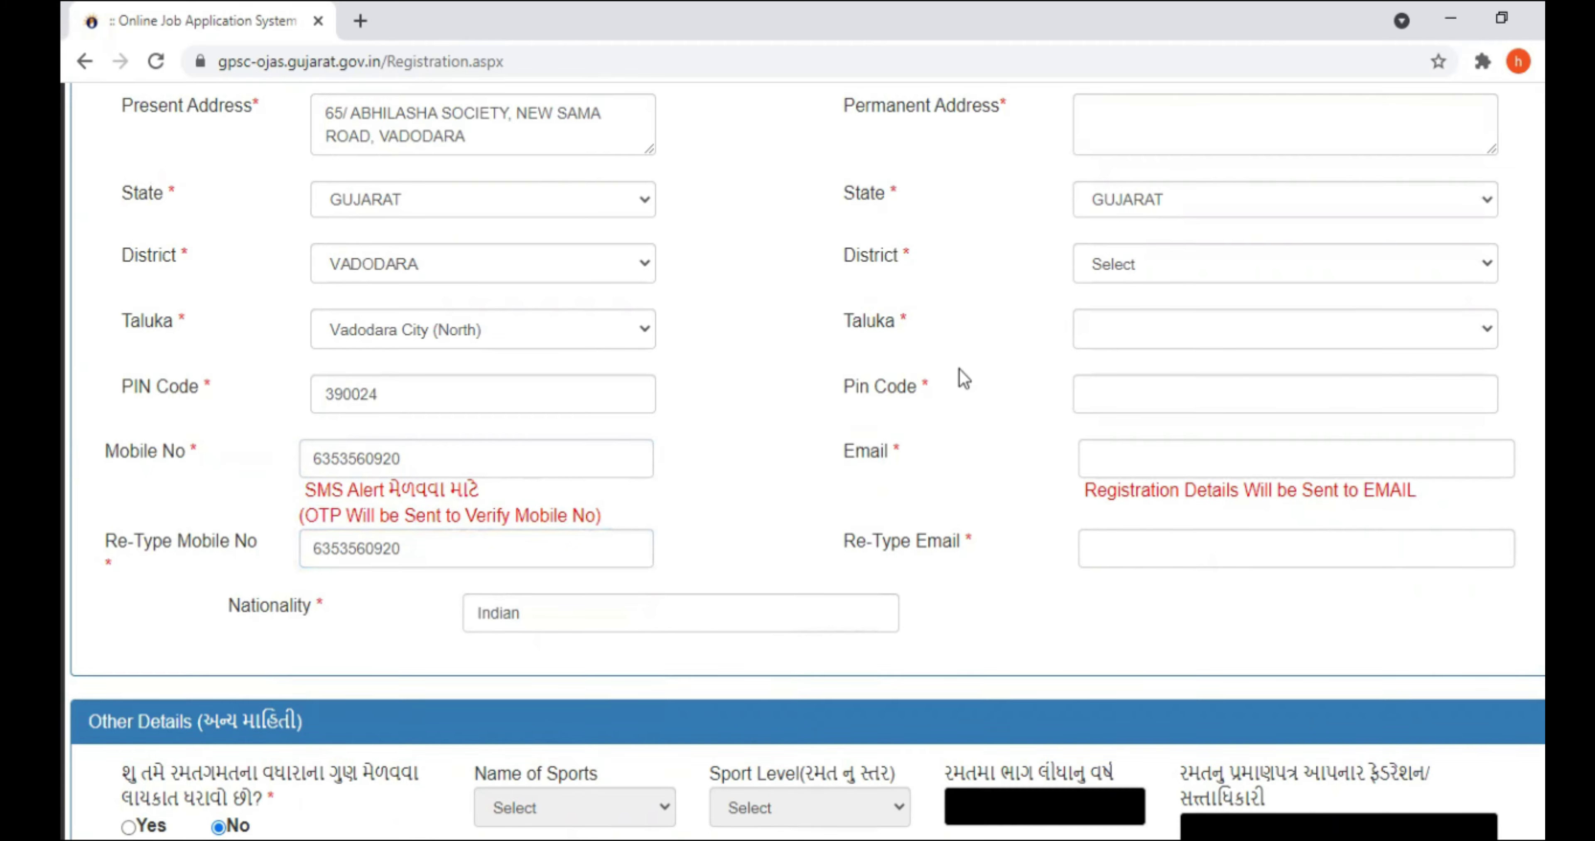
Step: Autofill the permanent address with district VADODARA and taluka Vadodara City (North)
scroll(989, 356, "up", 2)
left_click(1125, 241)
left_click(1133, 294)
left_click(1143, 377)
scroll(1158, 645, "down", 5)
scroll(1177, 712, "down", 3)
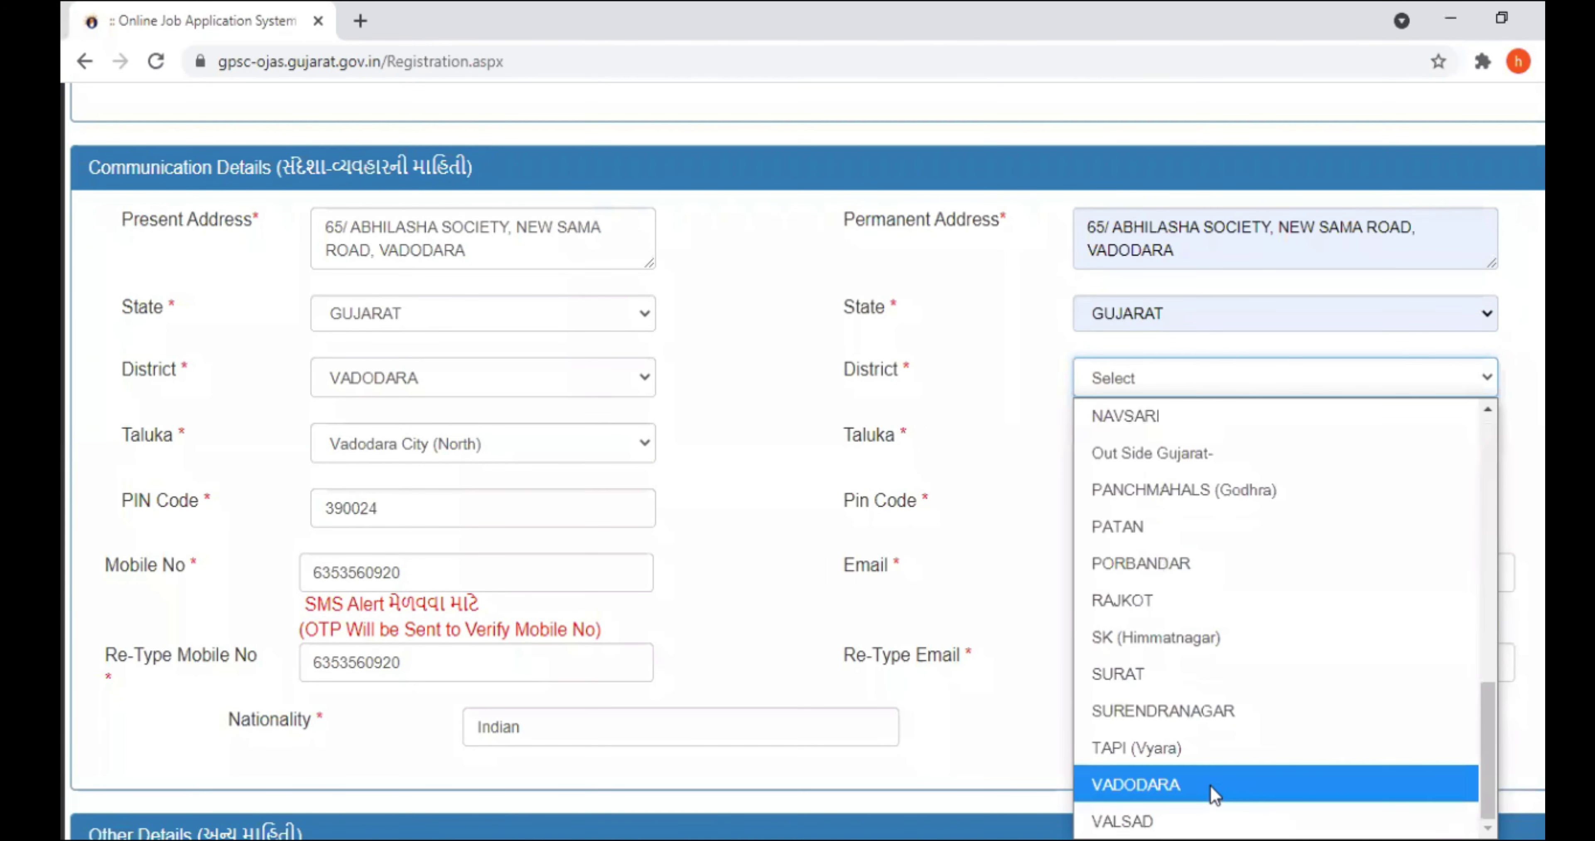
left_click(1211, 787)
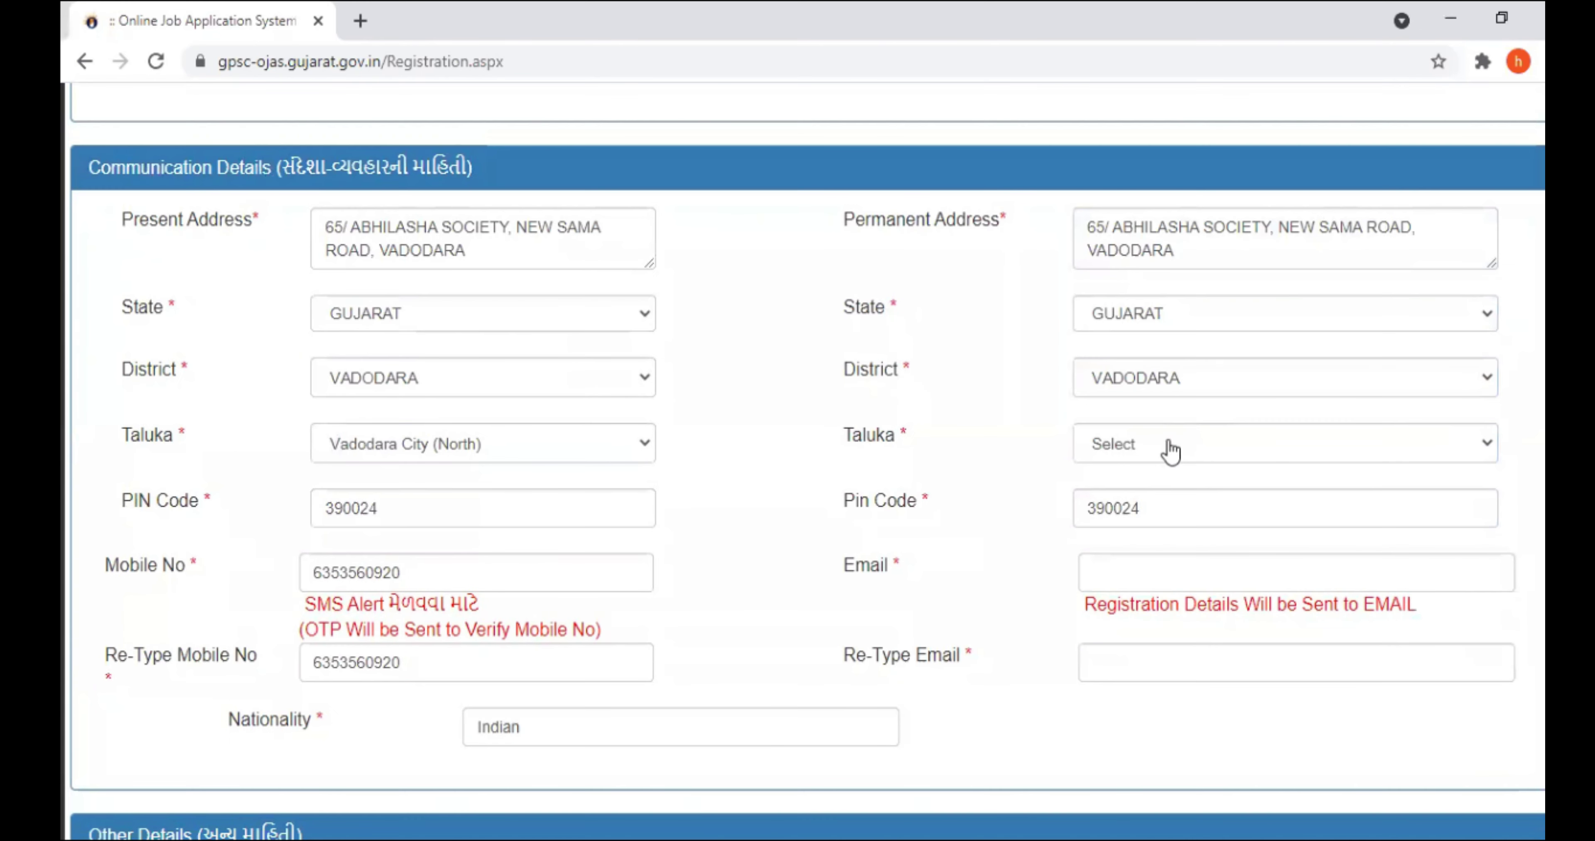
left_click(1169, 447)
scroll(1176, 368, "down", 1)
left_click(1199, 342)
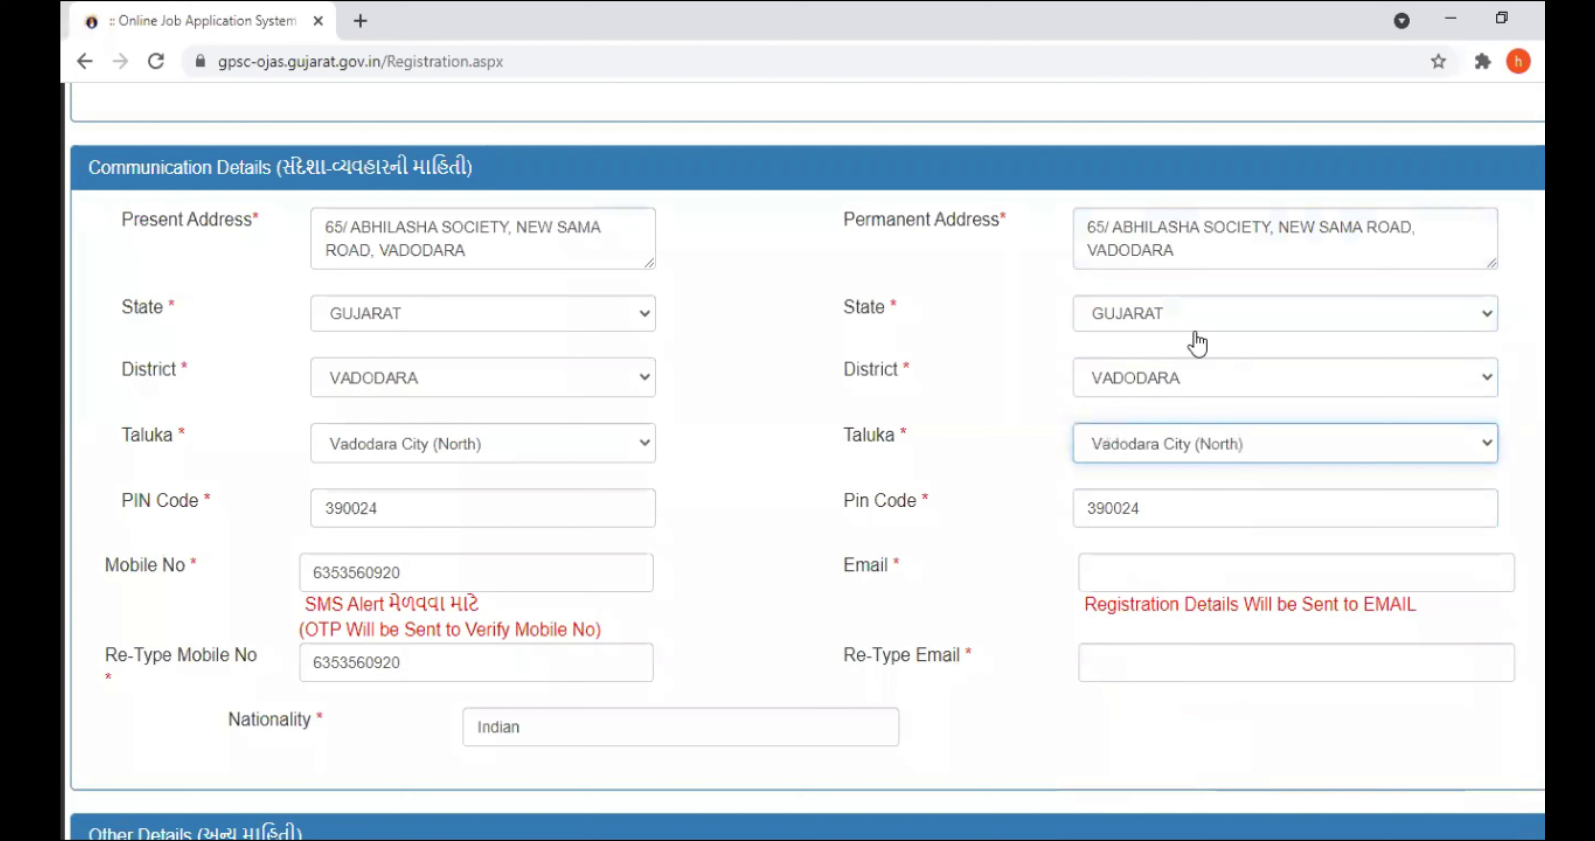
Step: Fill in the email address and the re-typed email from the saved suggestion
left_click(1170, 574)
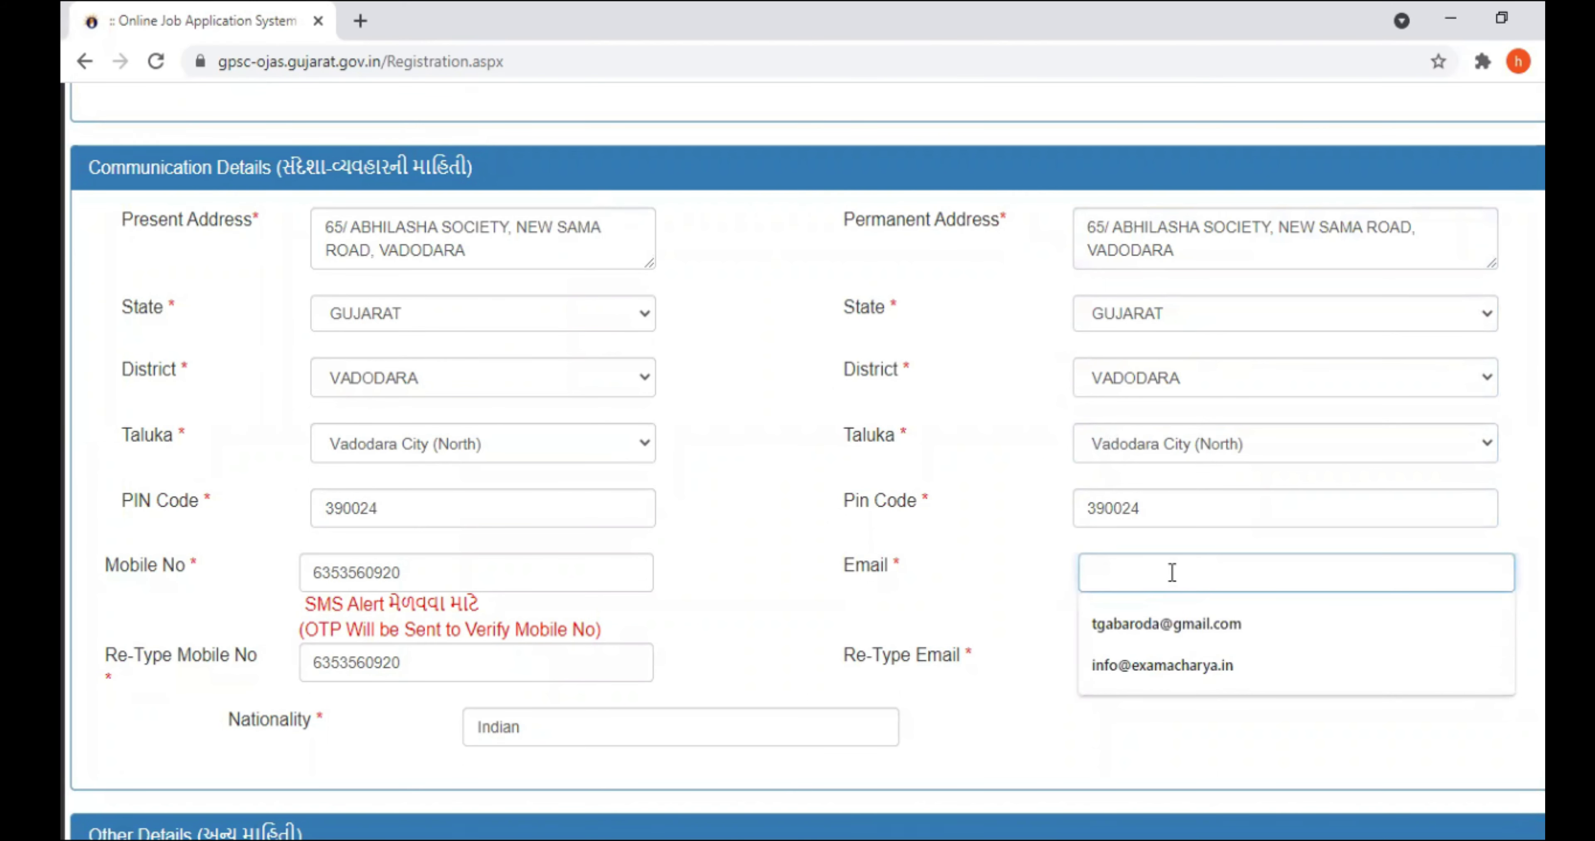
type("har")
key("BackSpace")
key("BackSpace")
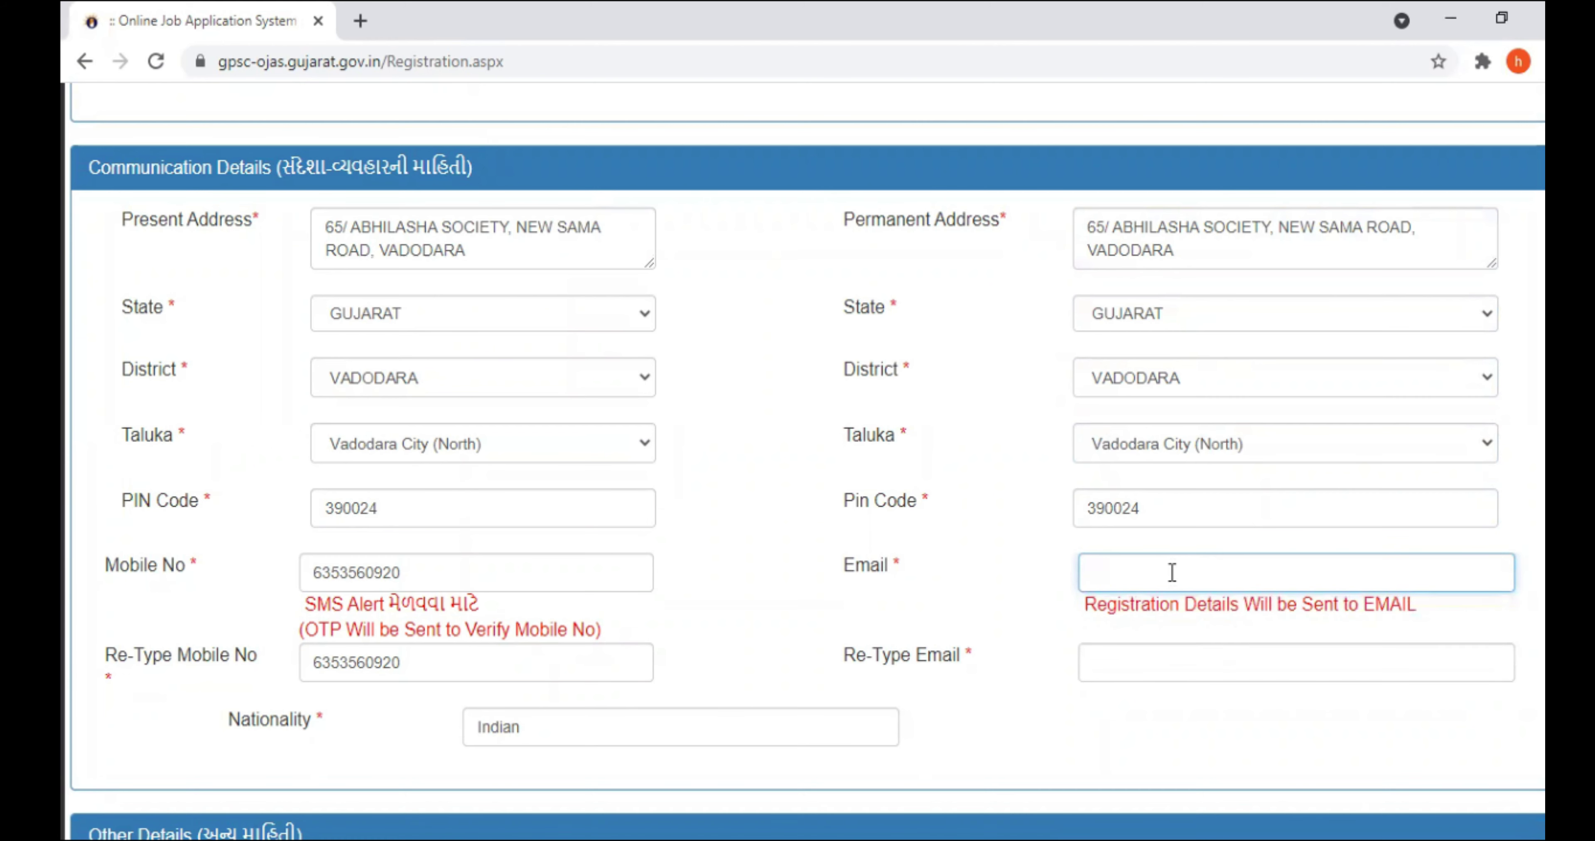
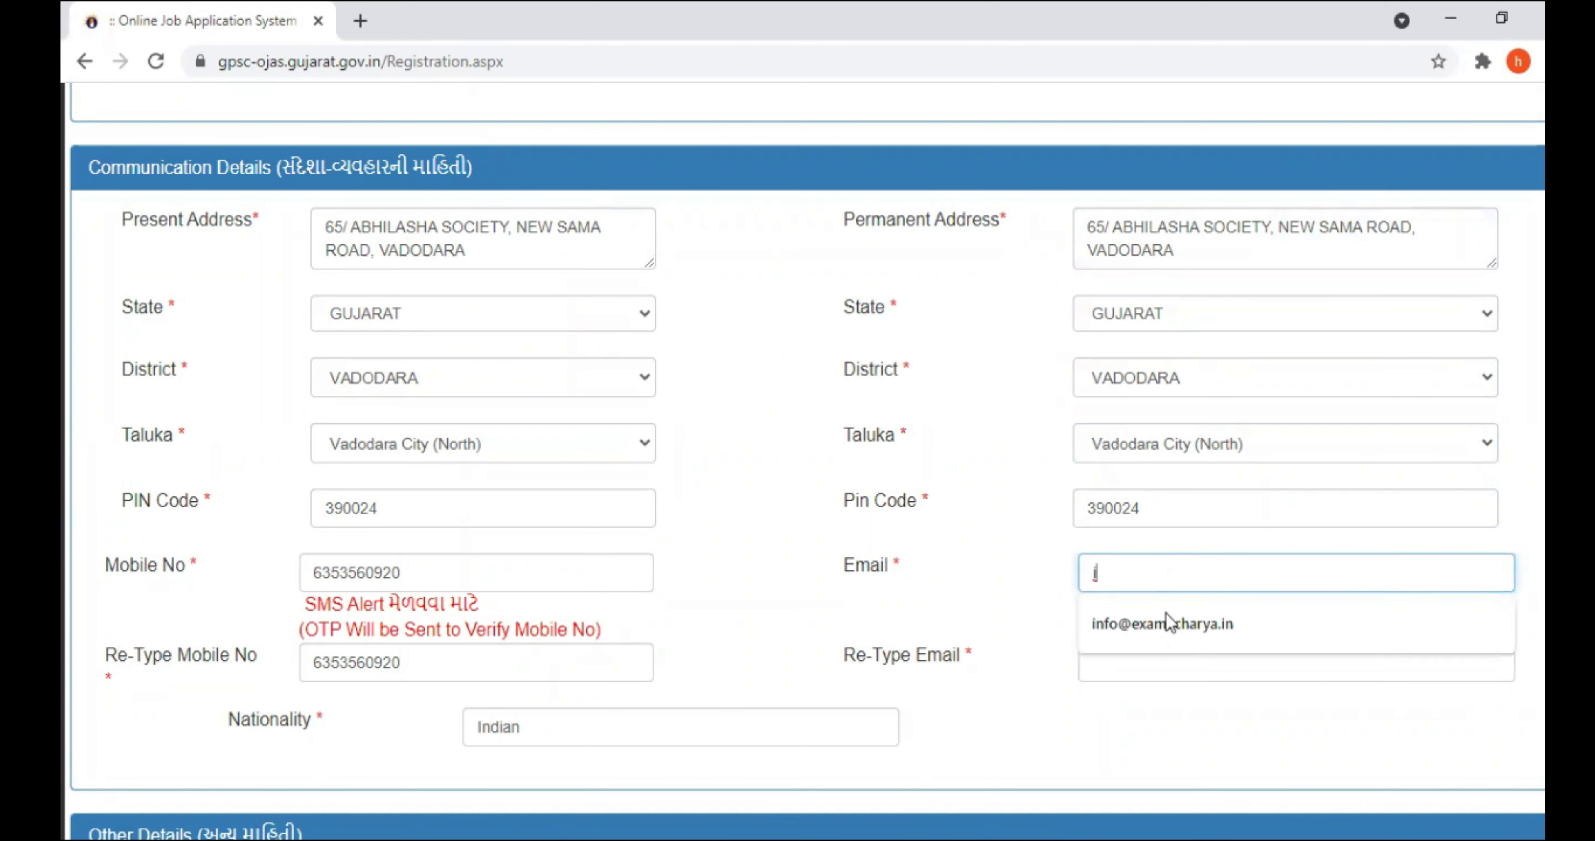
left_click(1165, 613)
left_click(1151, 681)
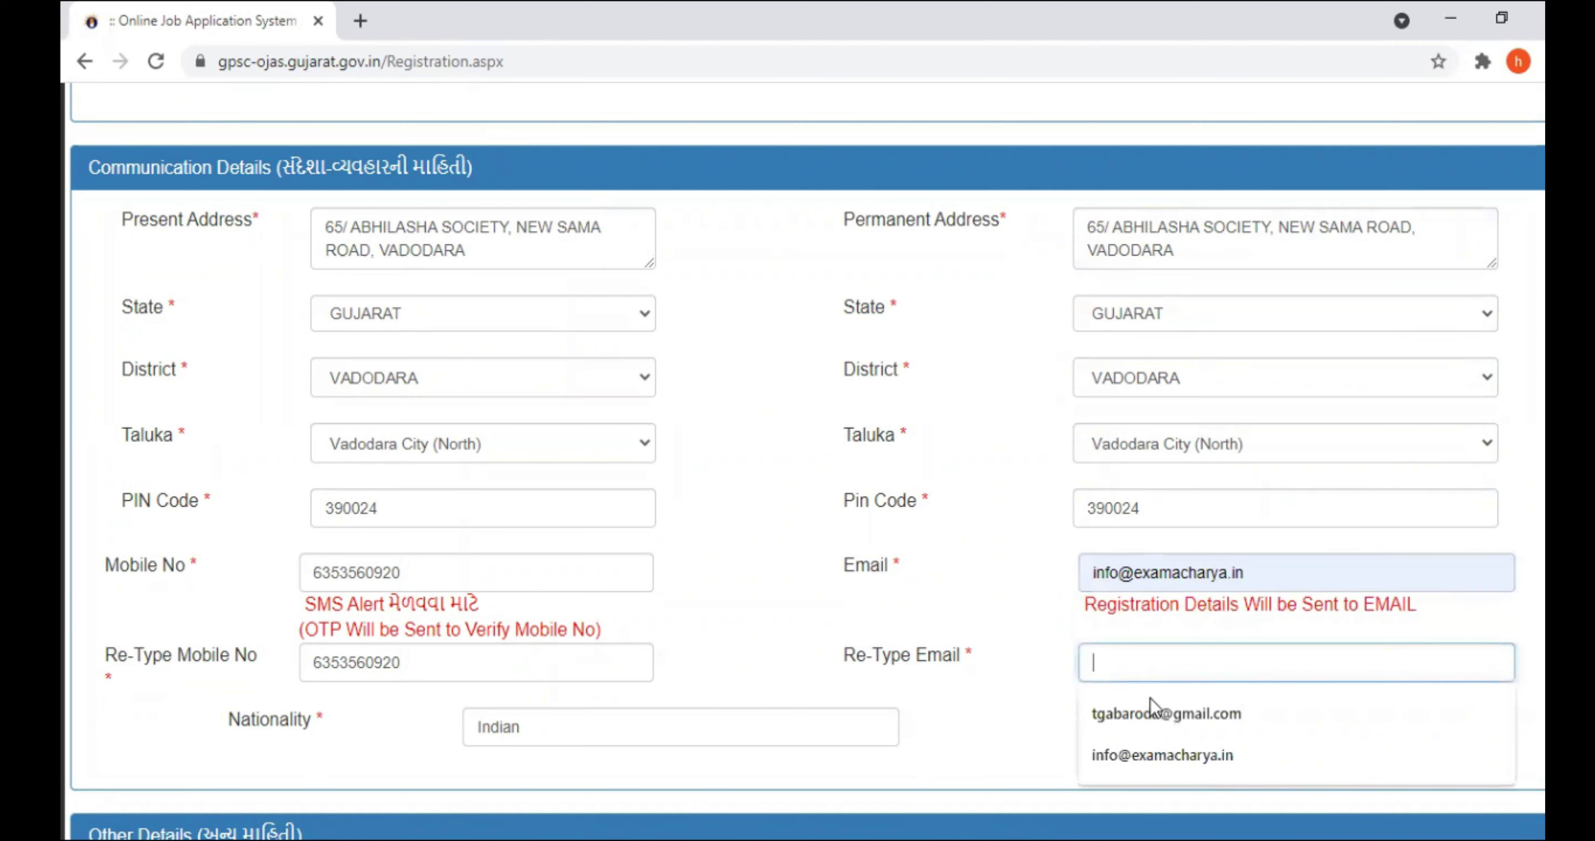
left_click(1150, 743)
Step: Mark Physically Challenged as Not Applicable
scroll(1108, 526, "down", 2)
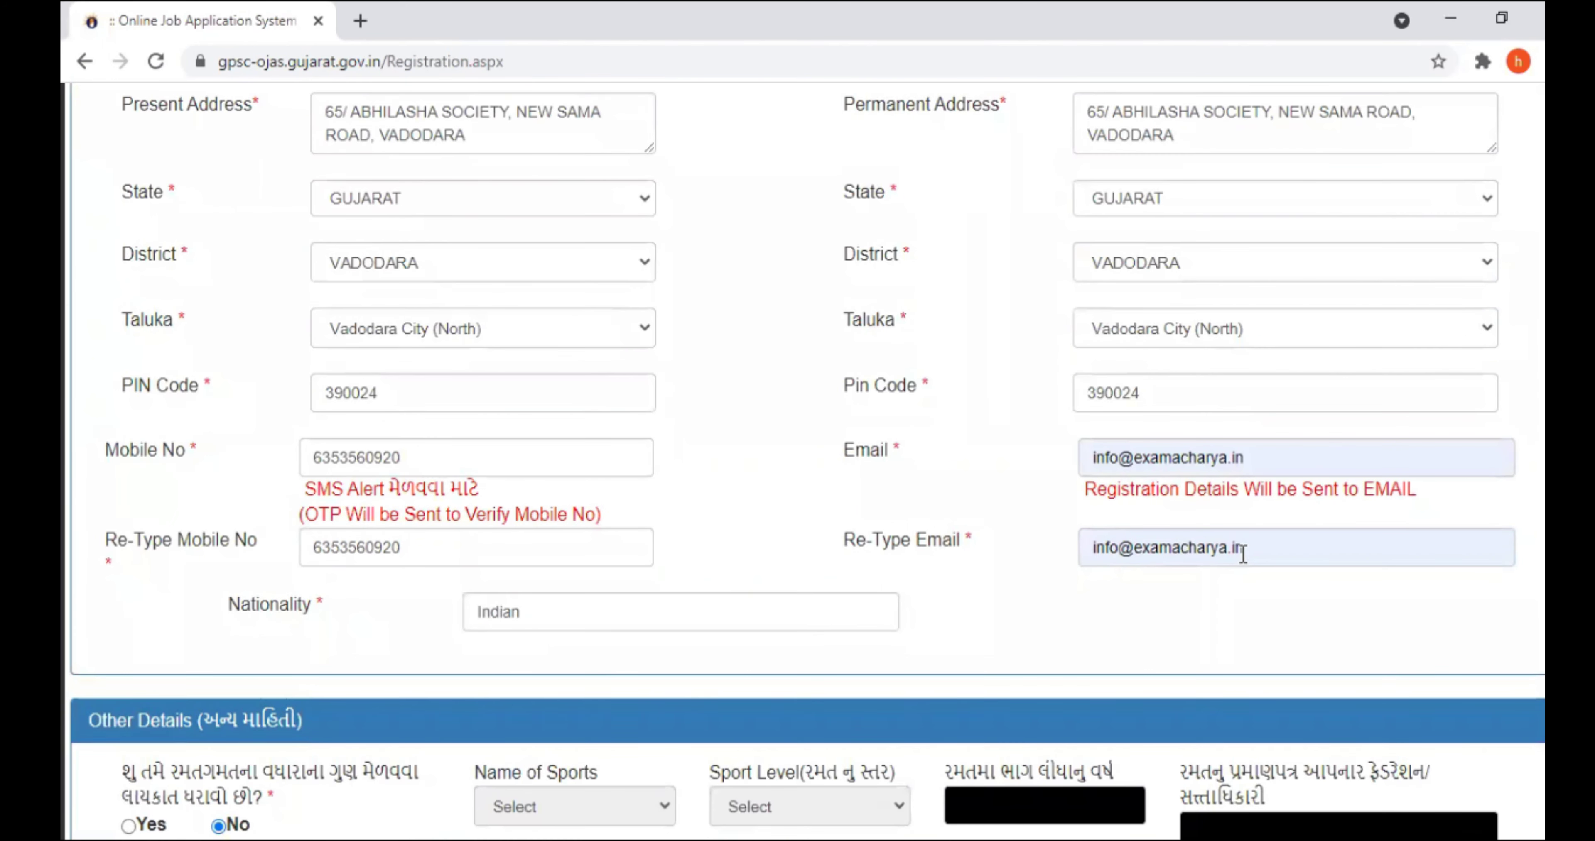
scroll(592, 465, "down", 4)
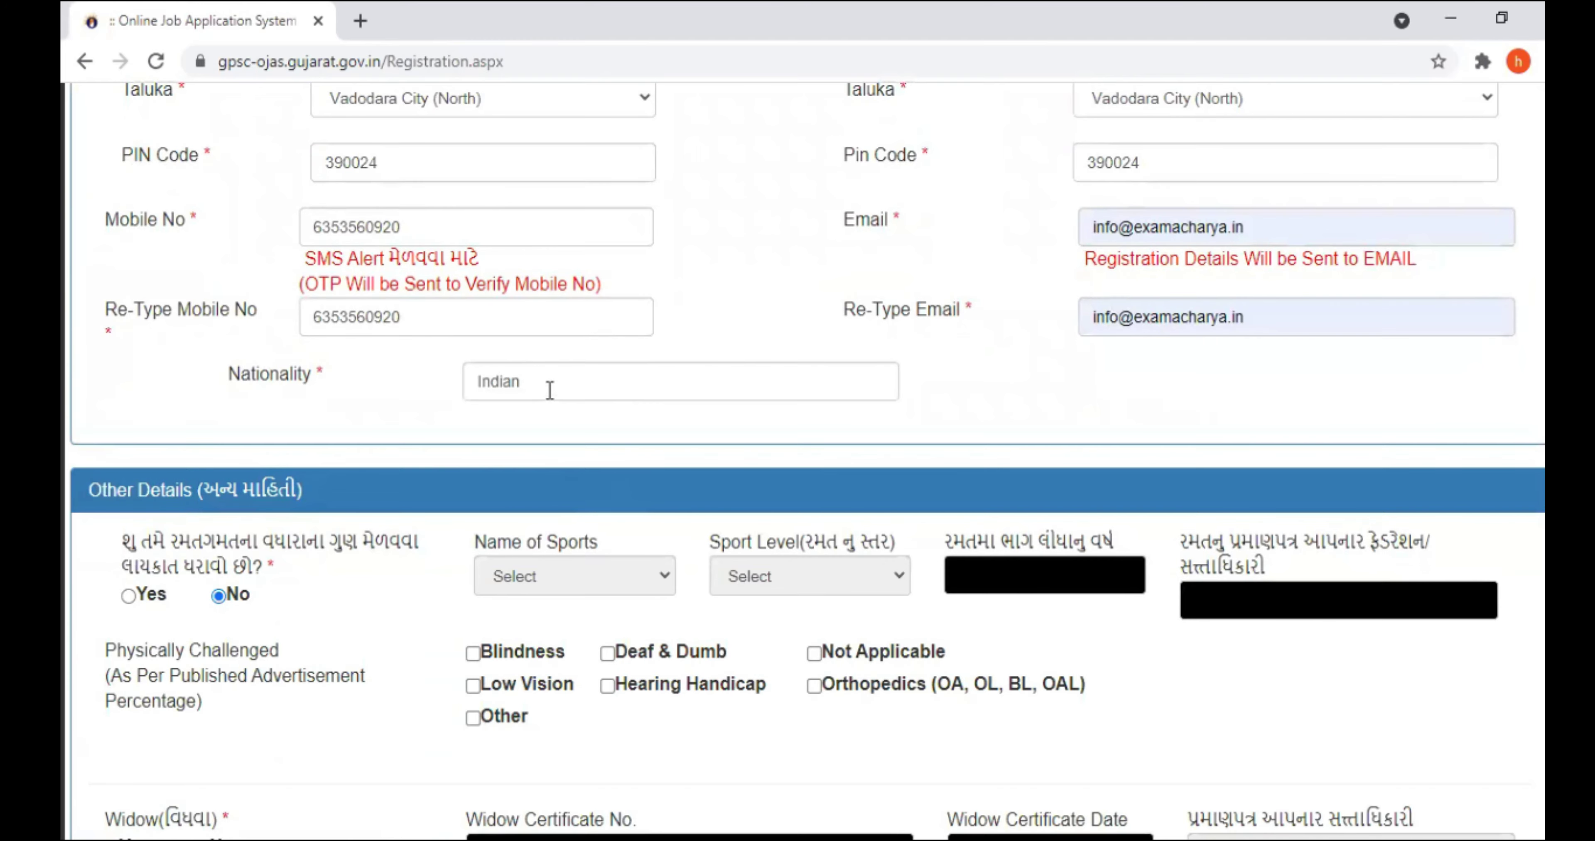
scroll(549, 390, "down", 4)
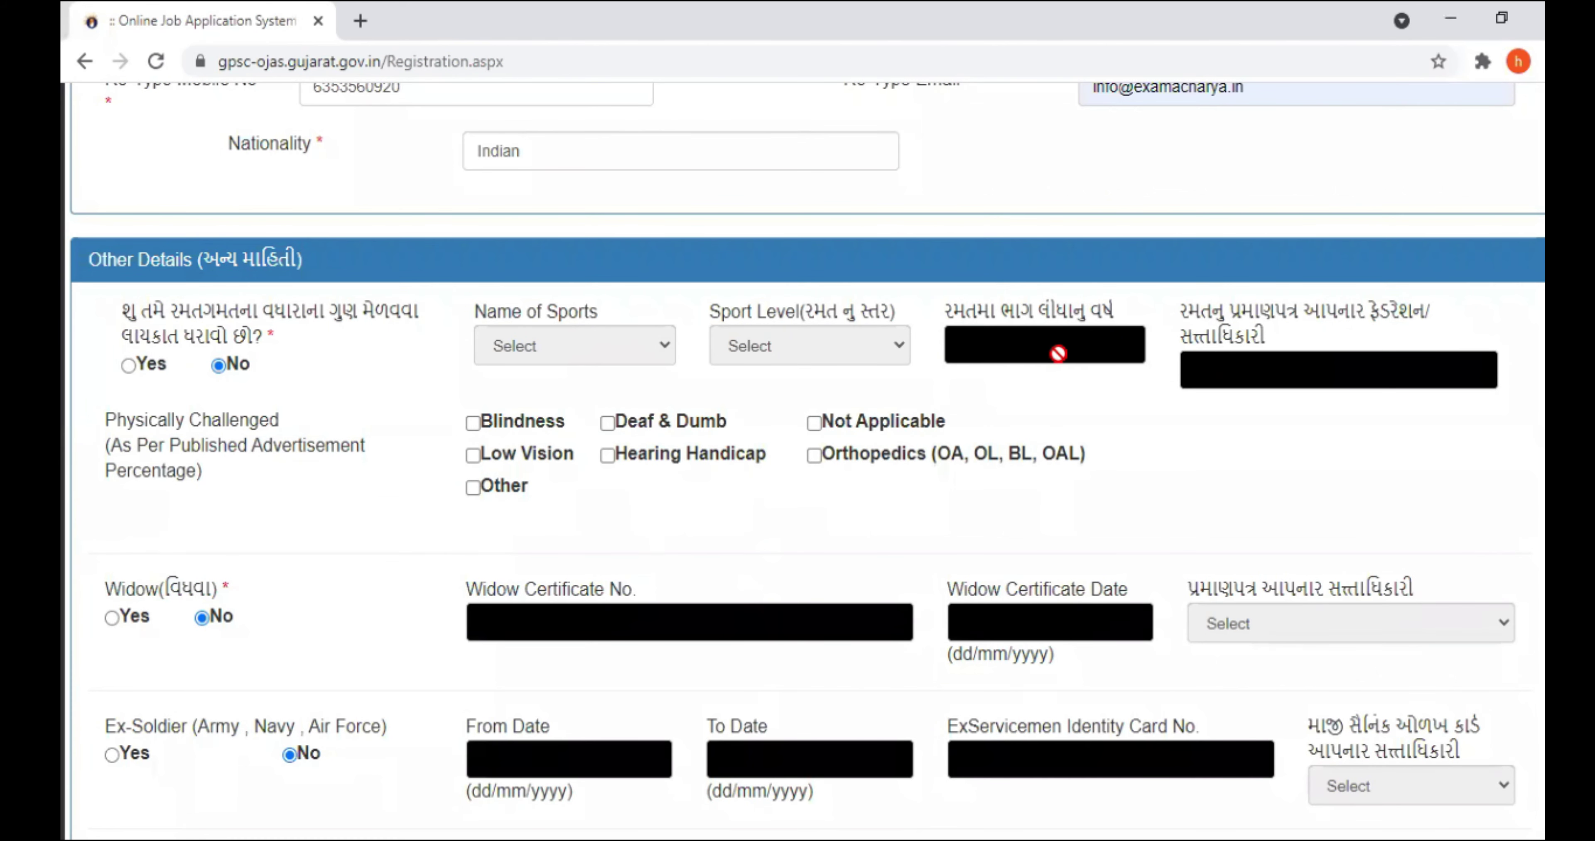
left_click(815, 425)
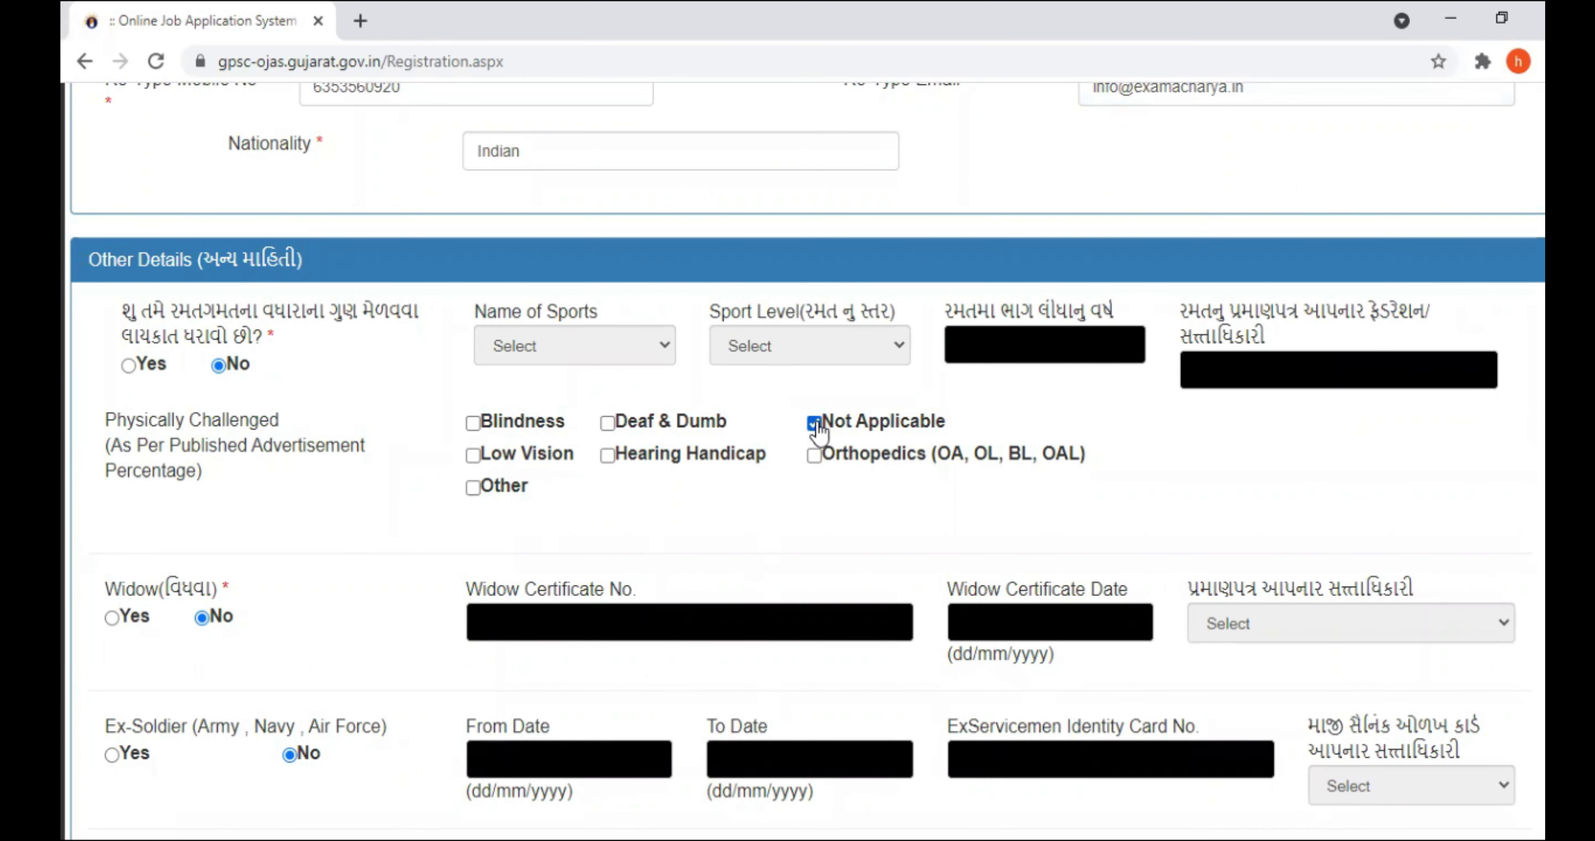
Step: Tick Read, Write and Speak for English, Hindi and Gujarati in Language Details
scroll(817, 433, "down", 5)
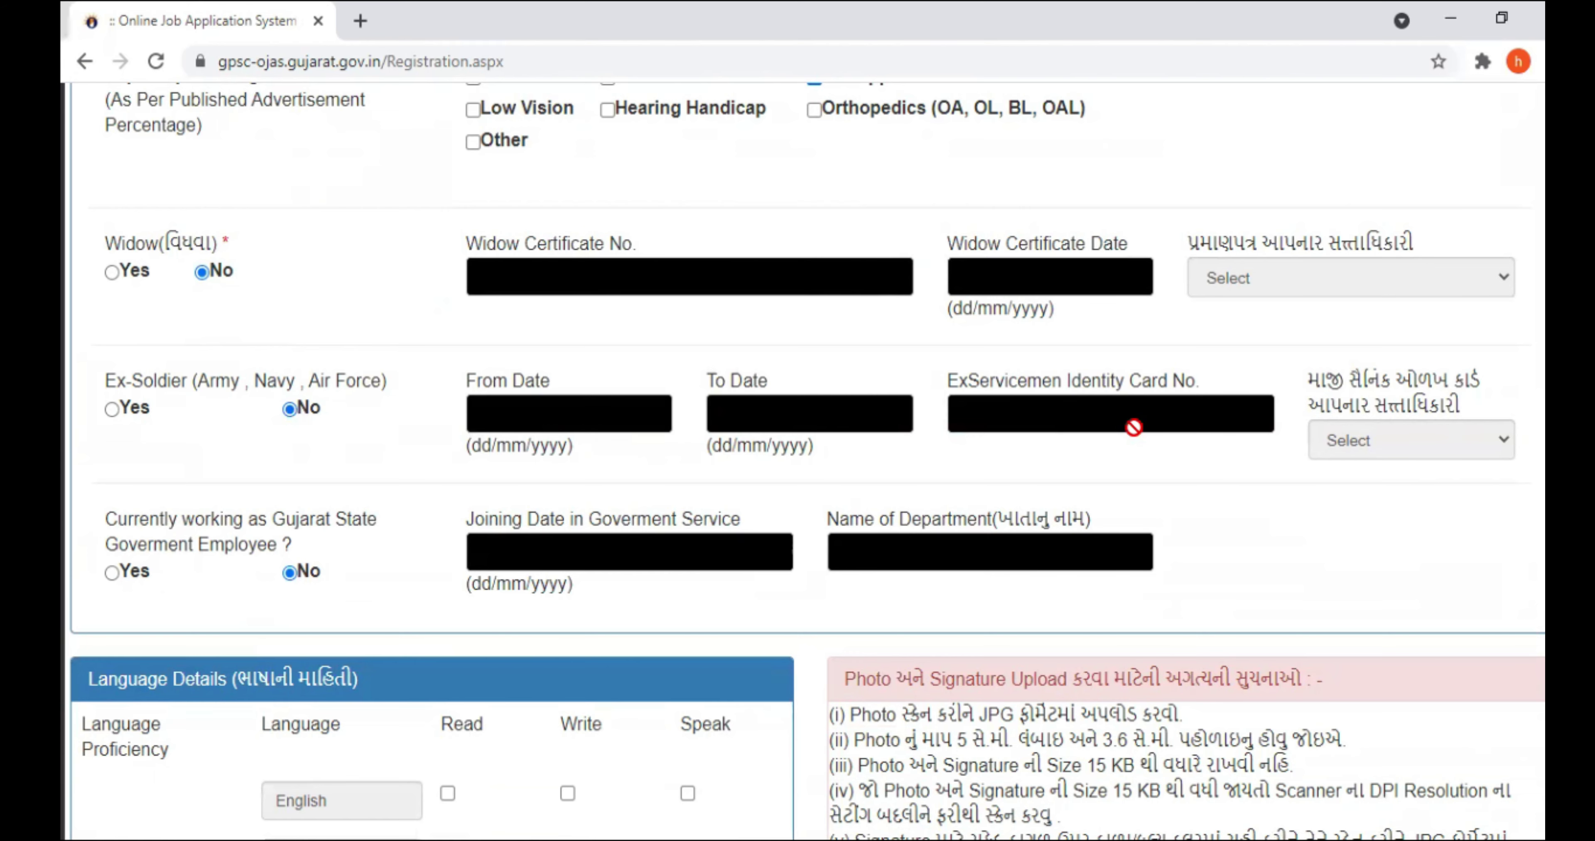
scroll(327, 415, "down", 3)
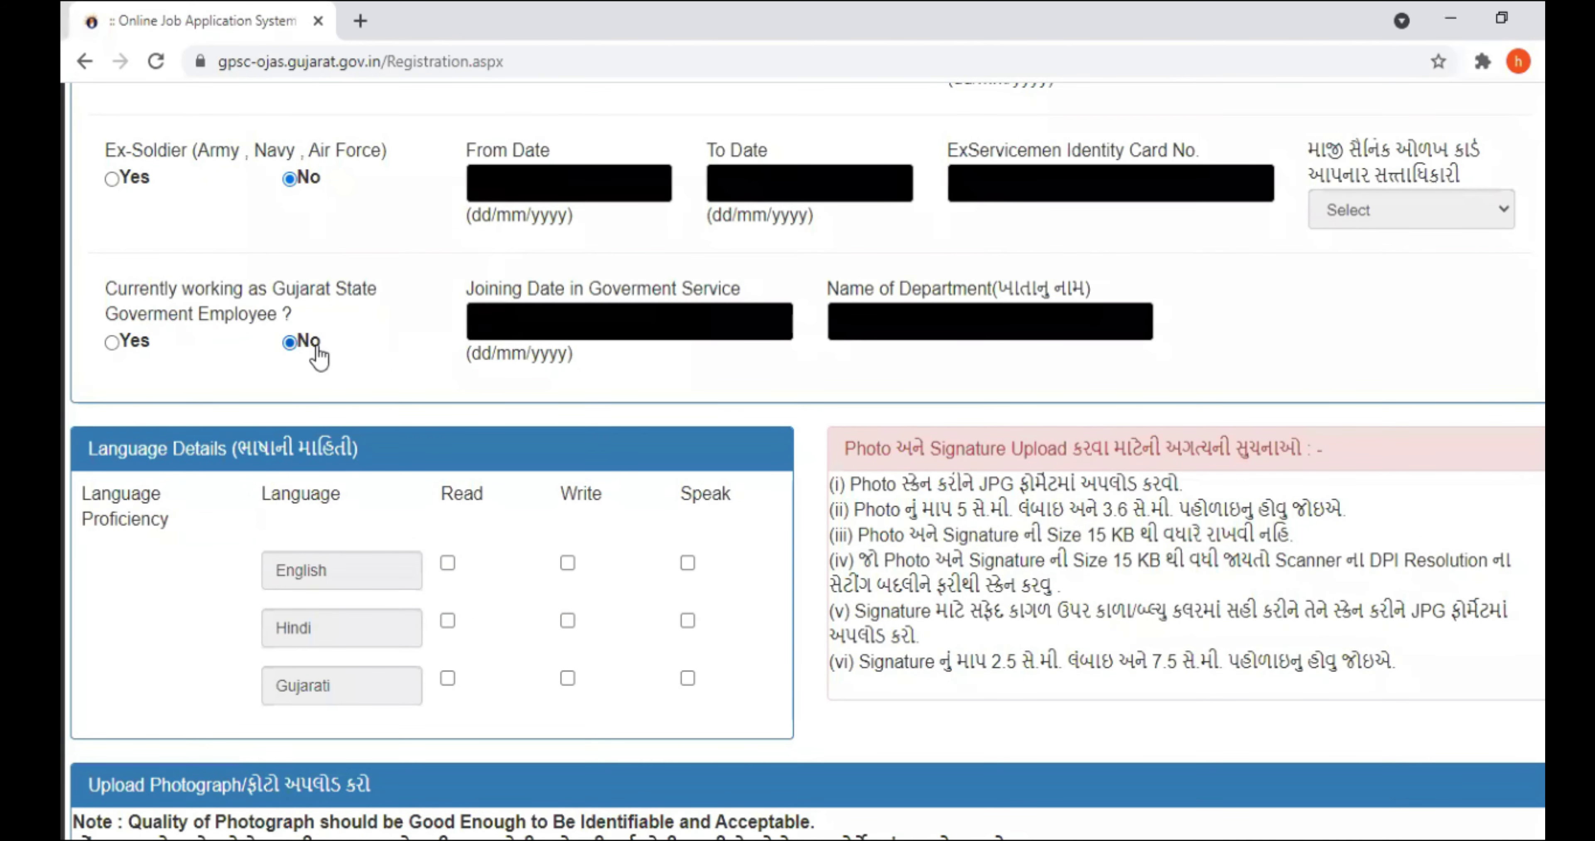
scroll(319, 358, "down", 2)
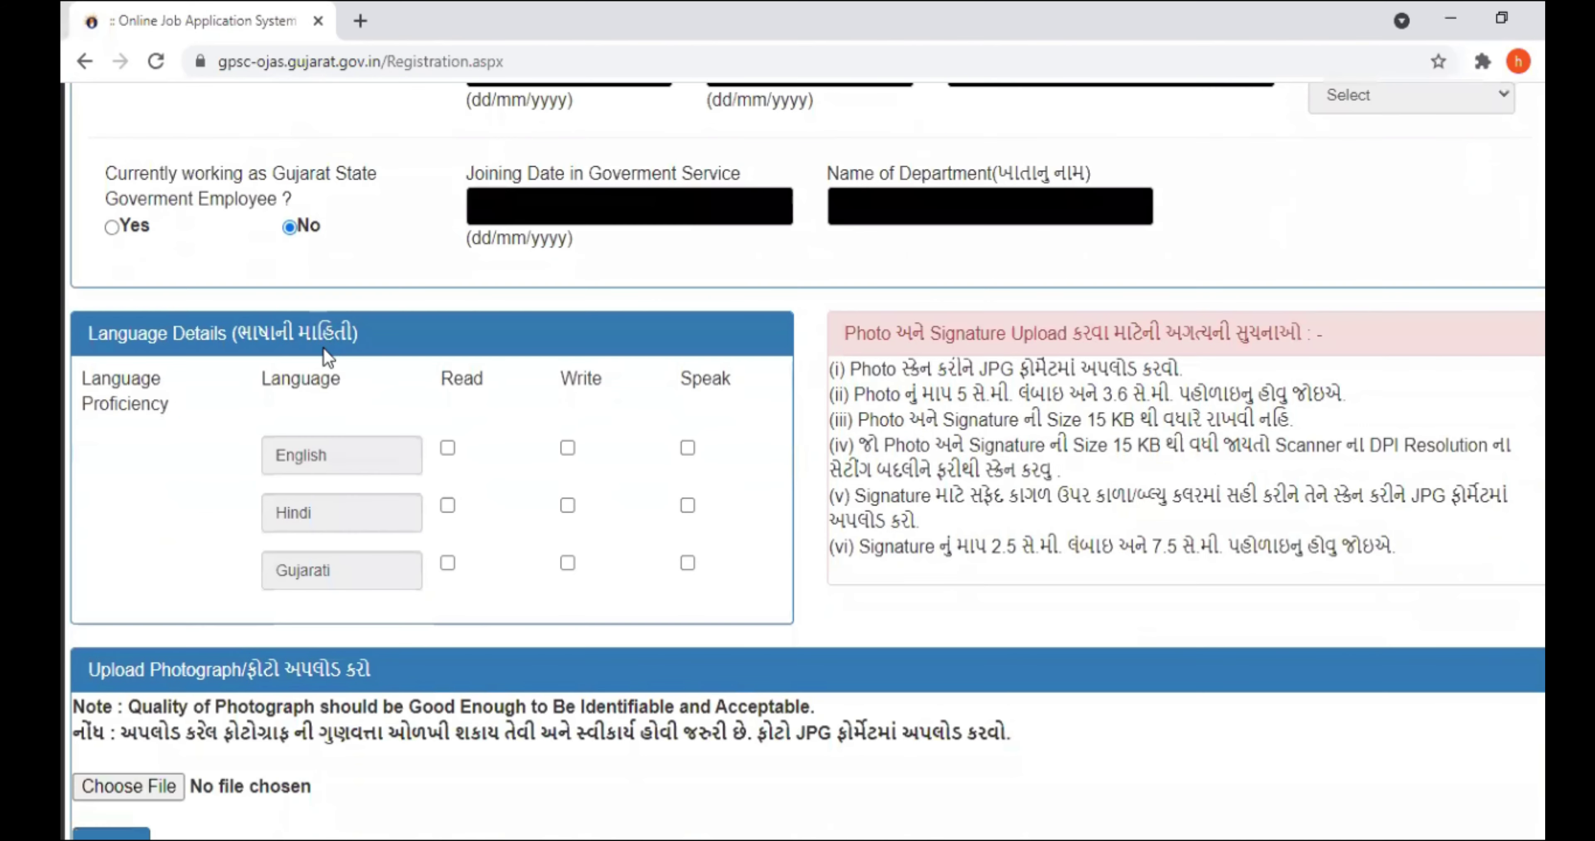
left_click(450, 451)
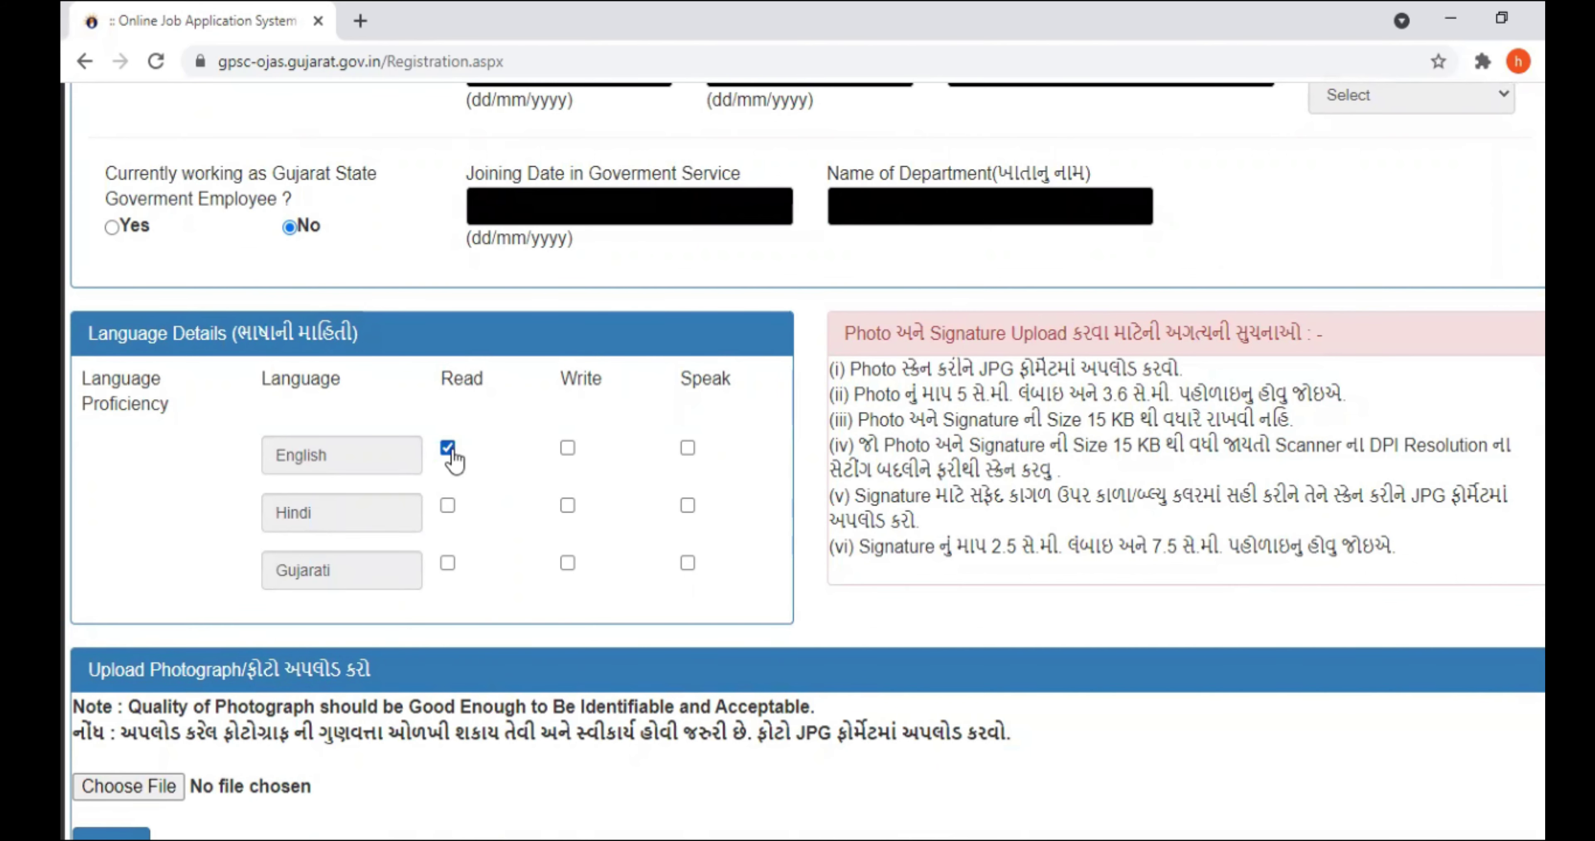
key("Tab")
key("space")
key("Tab")
key("space")
key("Tab")
key("space")
key("Tab")
key("space")
key("Tab")
key("space")
key("Tab")
key("space")
key("Tab")
key("space")
key("Tab")
key("space")
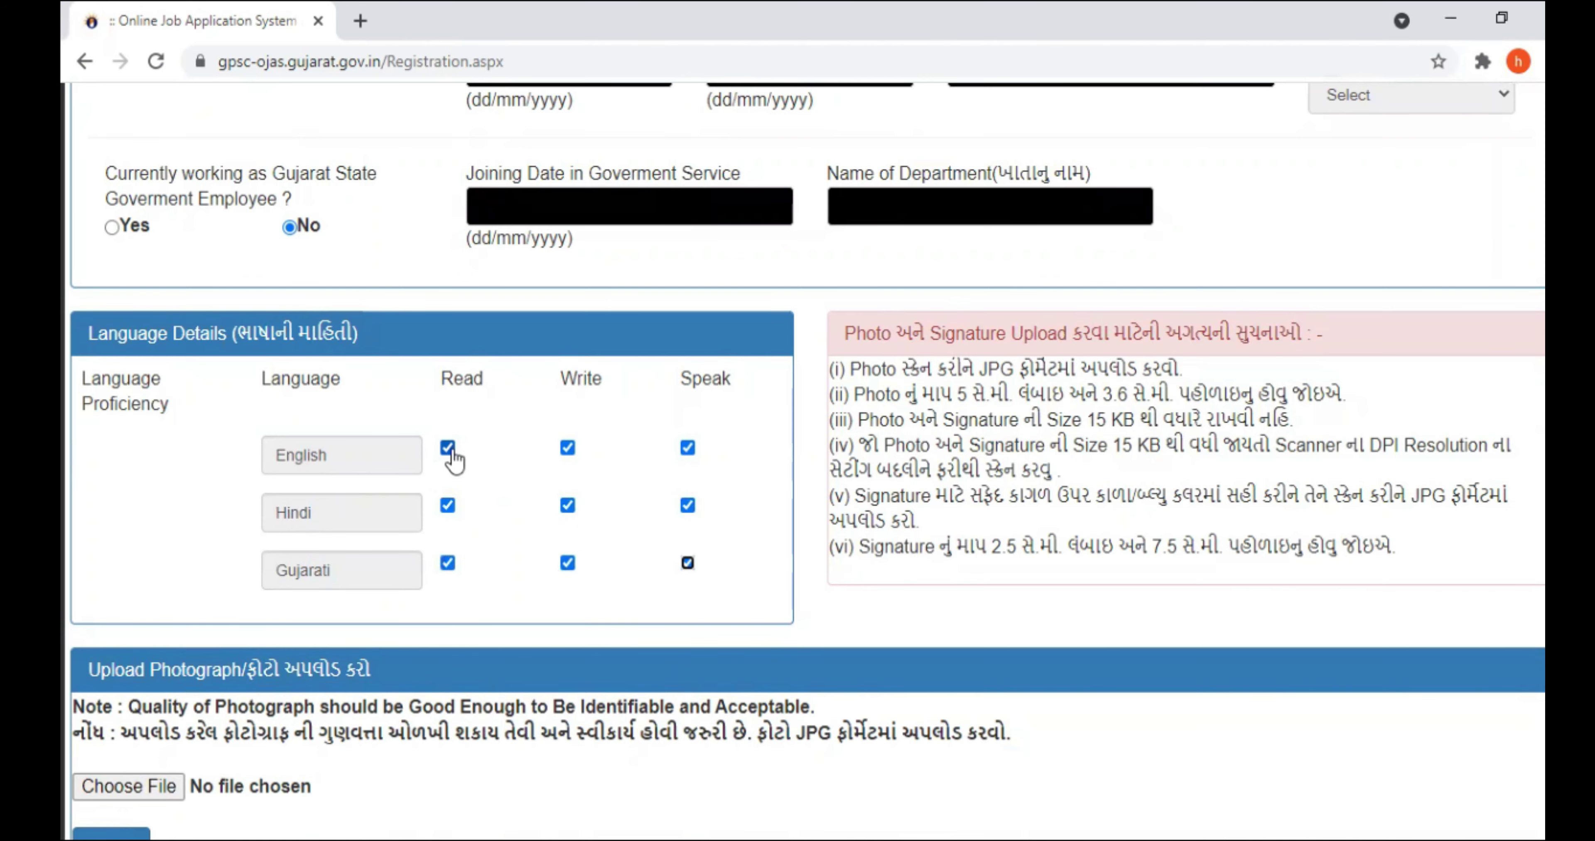
scroll(416, 184, "down", 7)
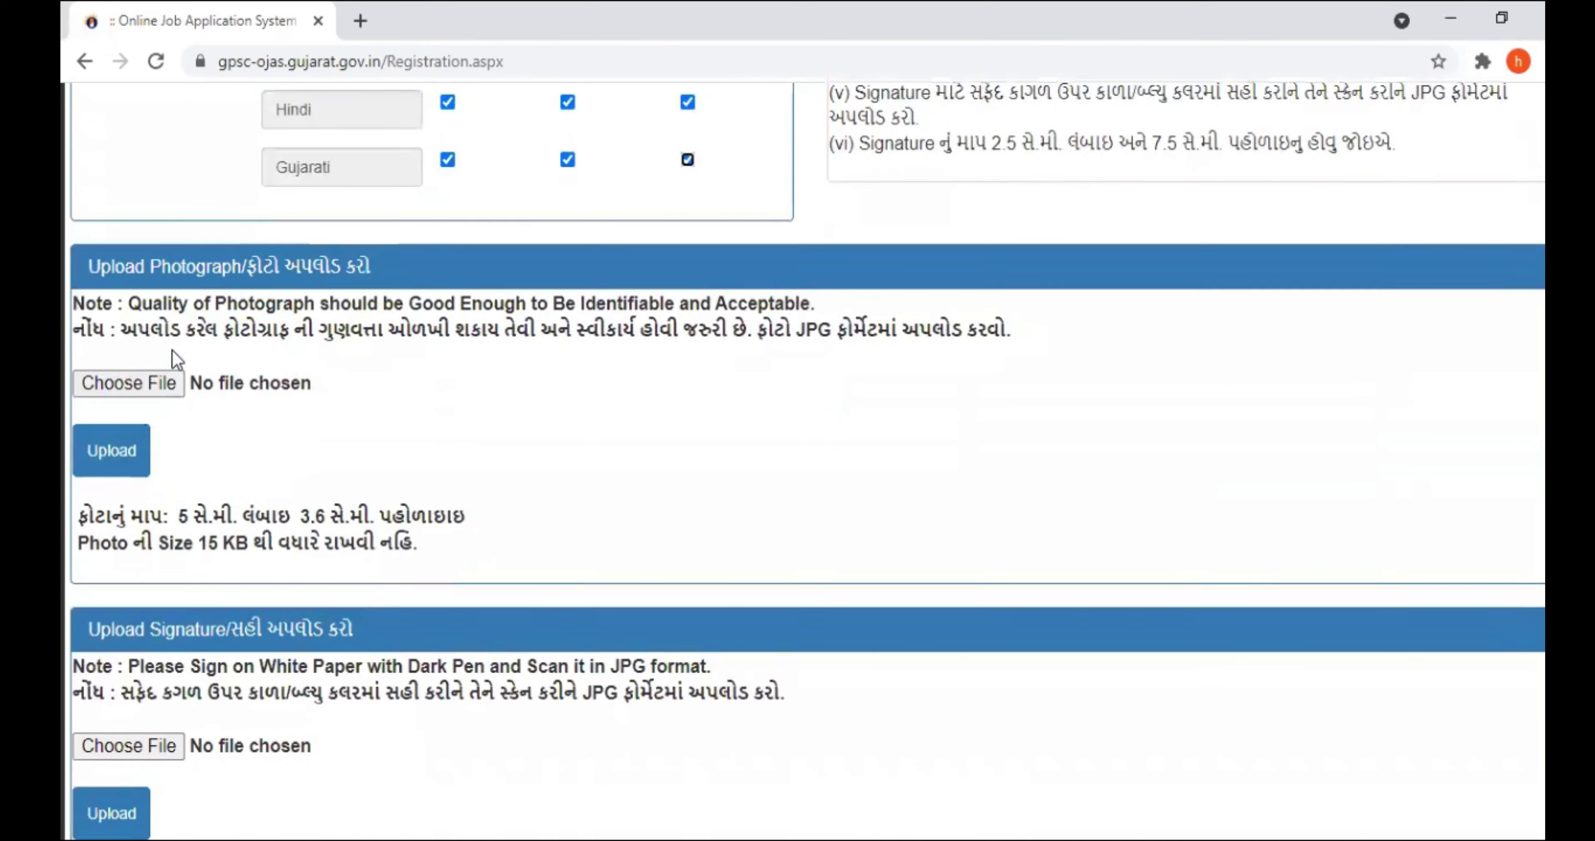
Step: Choose IMG_20150112_222430 as the candidate's photograph
scroll(172, 350, "down", 3)
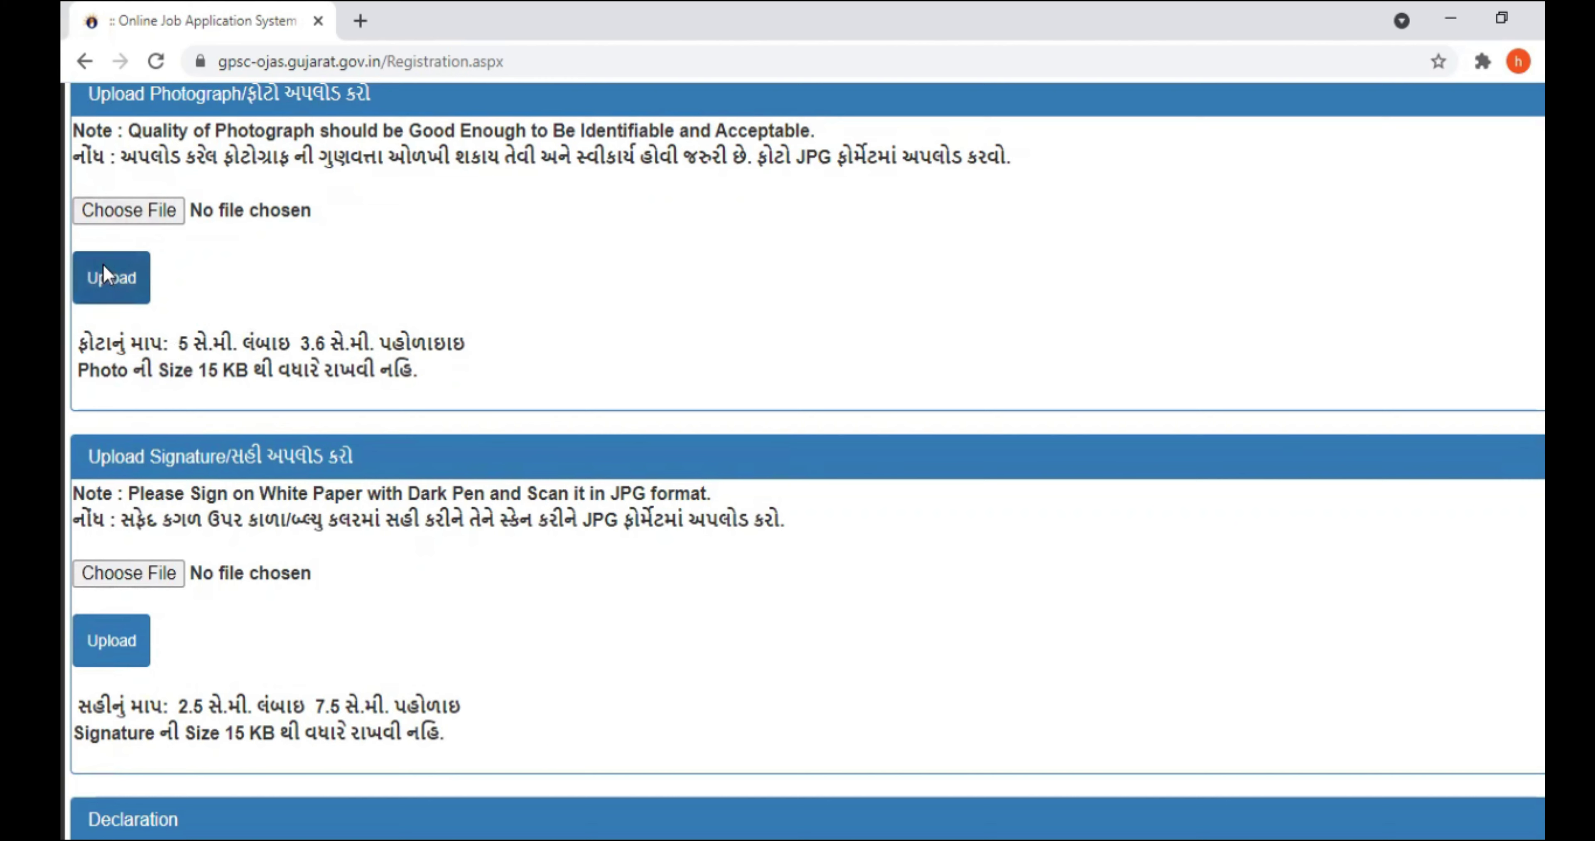
left_click(115, 218)
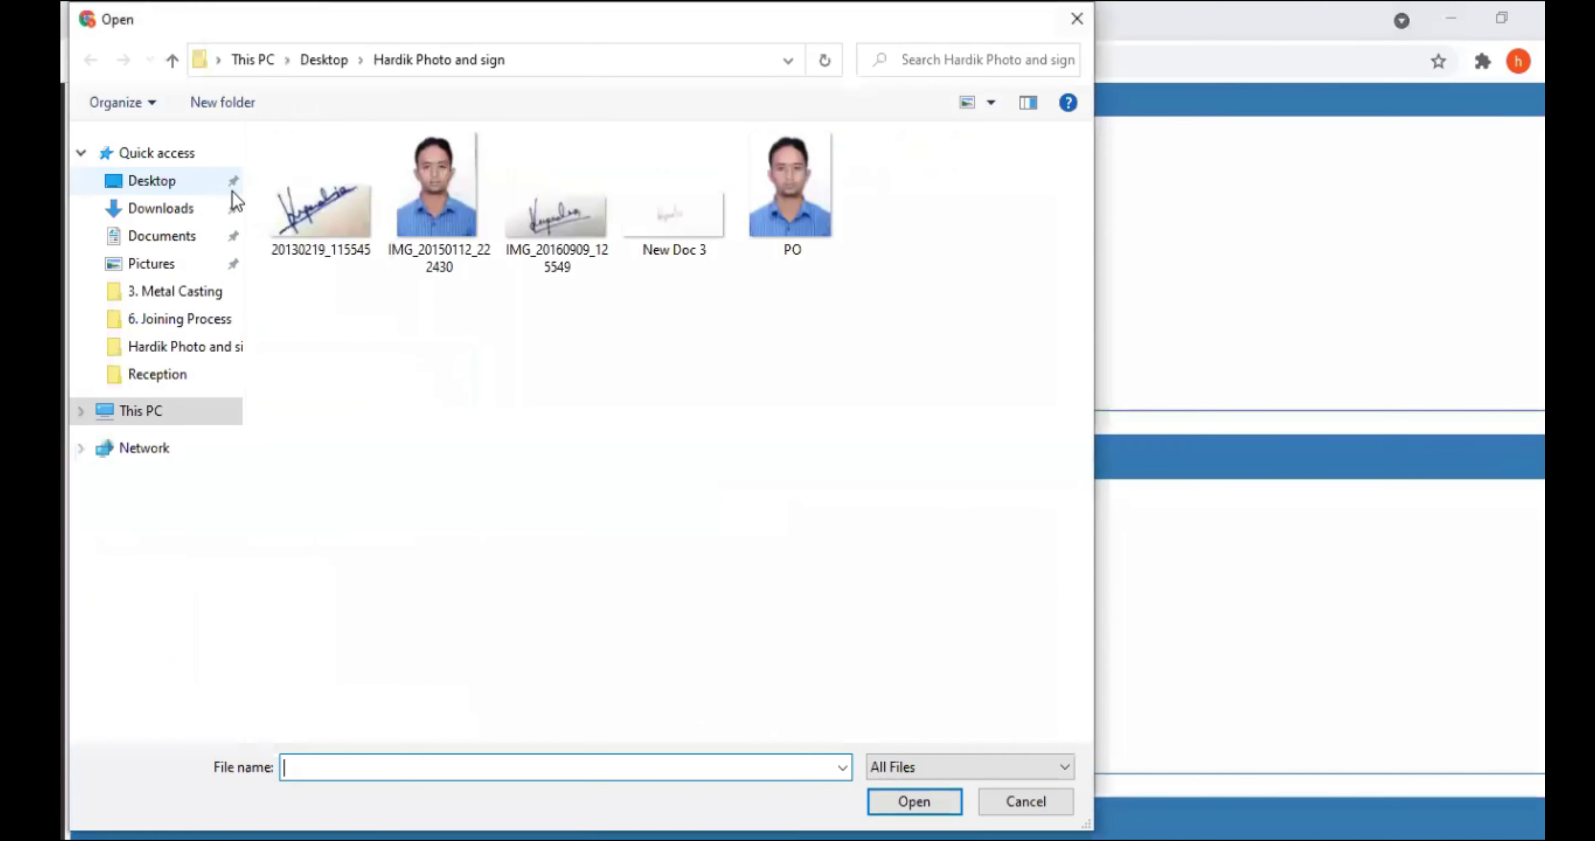
double_click(436, 202)
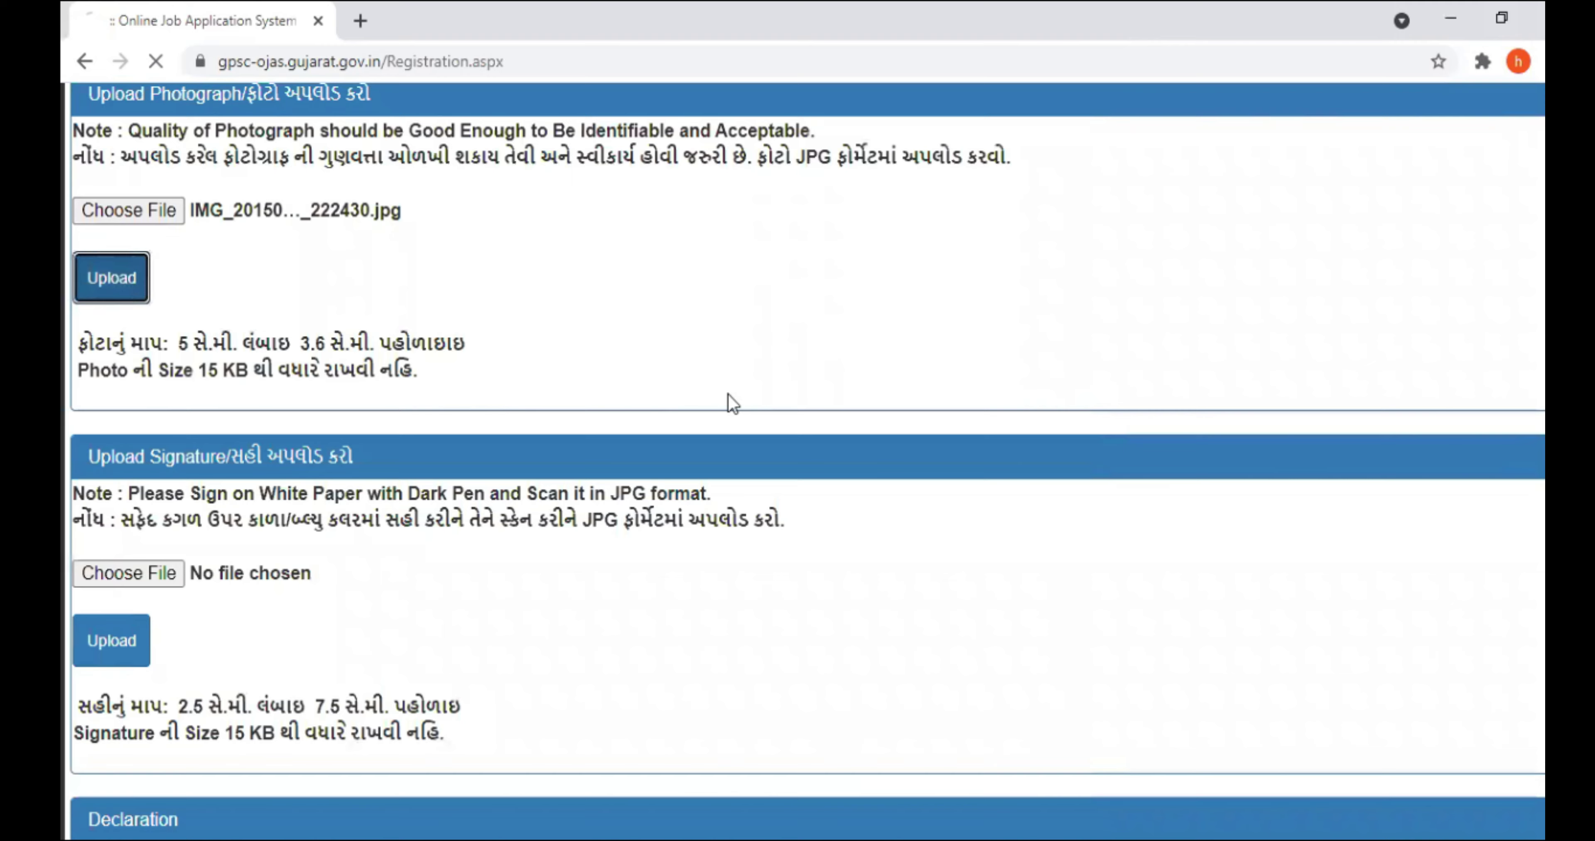
scroll(748, 330, "down", 1)
scroll(743, 331, "up", 1)
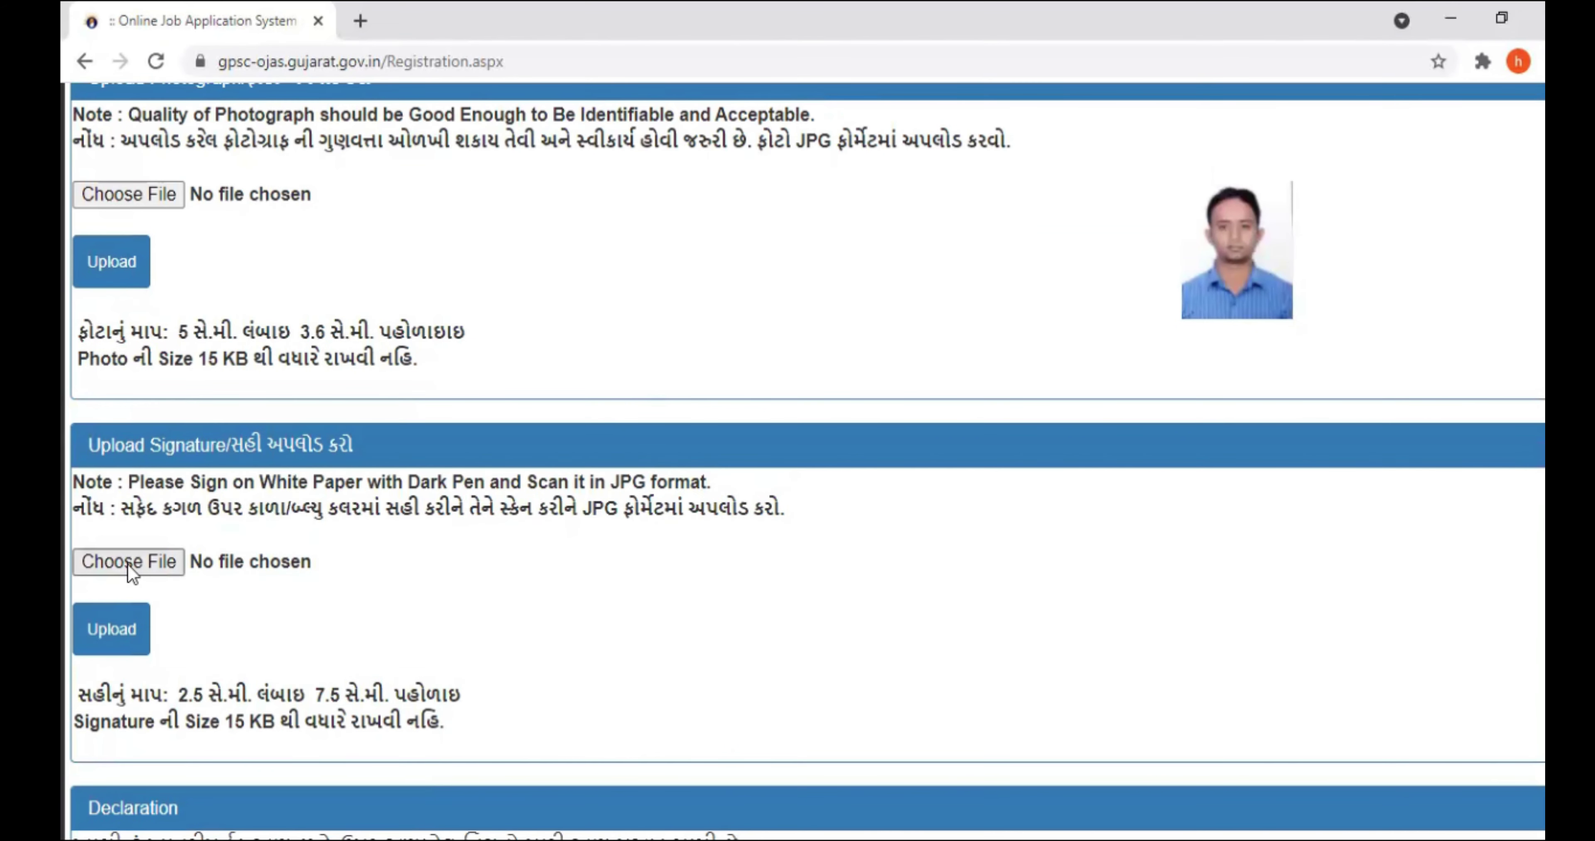
Step: Choose 20130219_115545 as the signature image and upload it
left_click(128, 561)
left_click(305, 218)
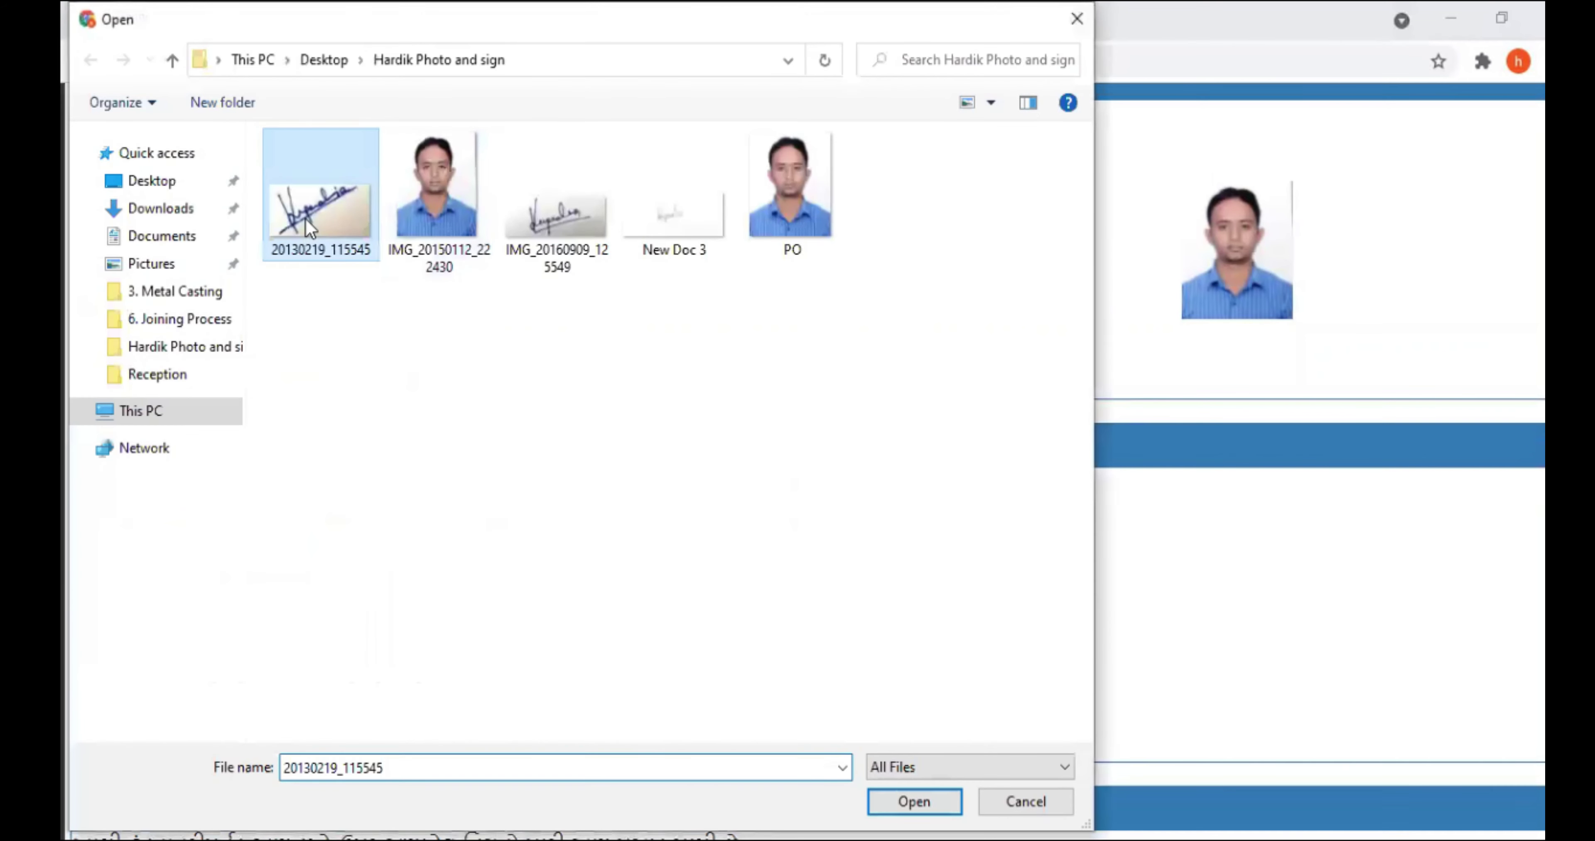
double_click(305, 217)
left_click(111, 630)
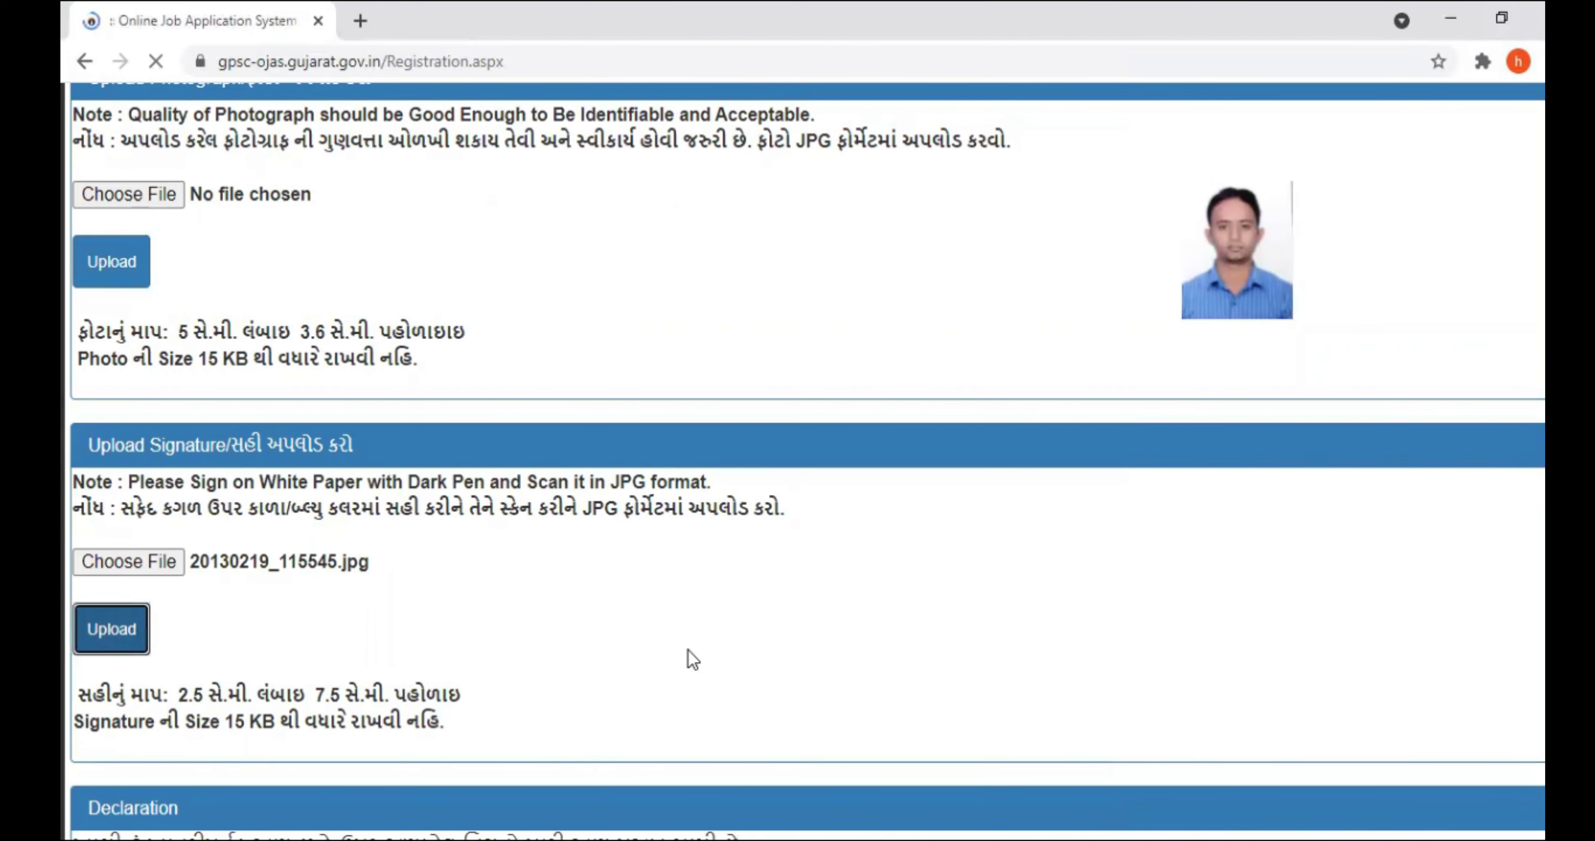
scroll(742, 504, "down", 5)
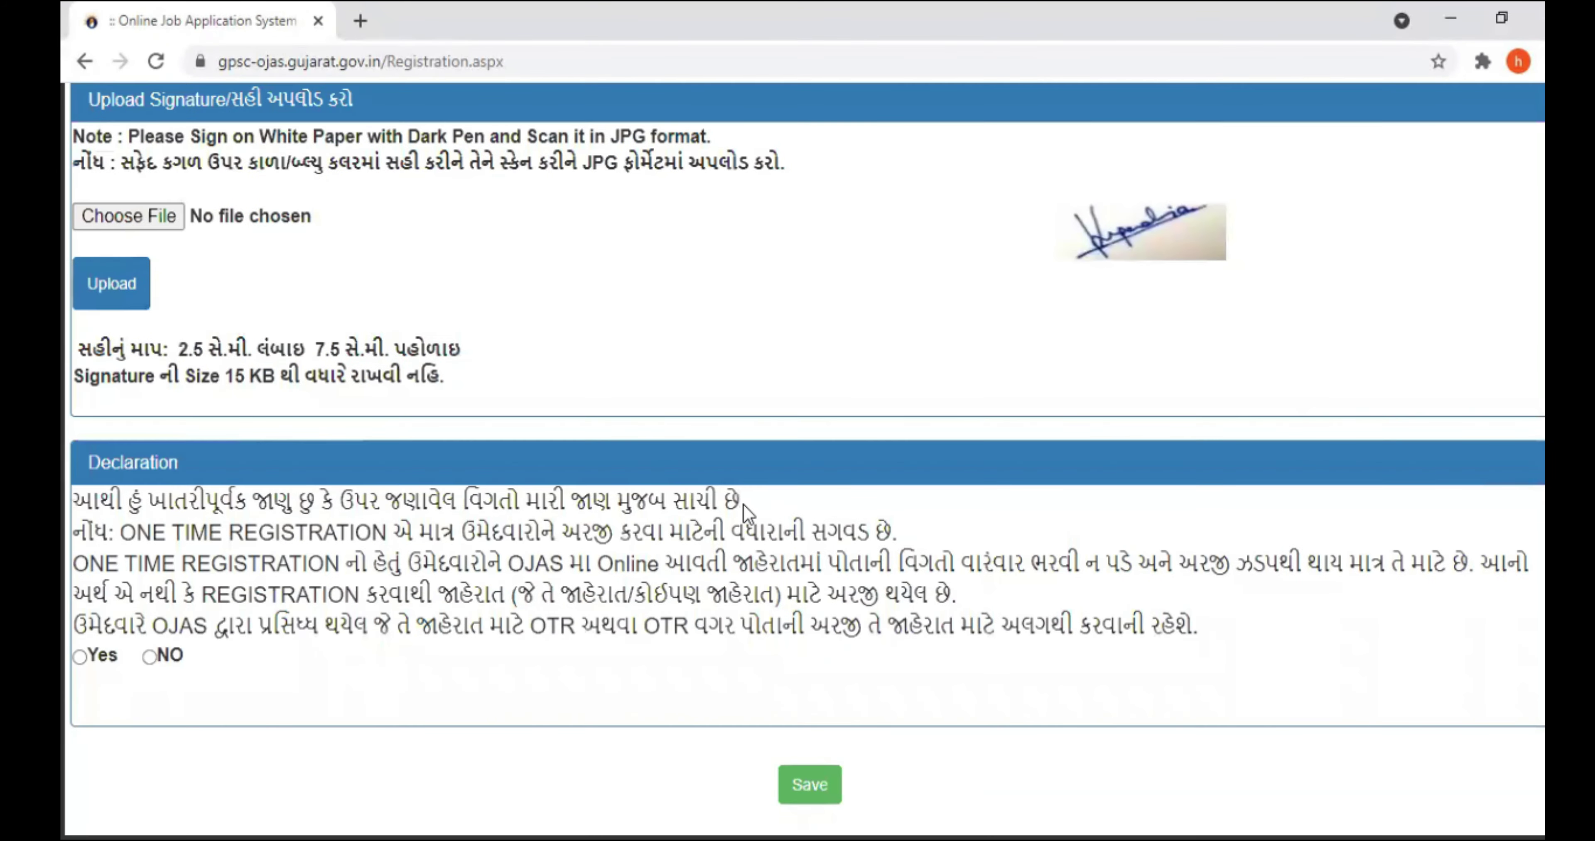
Step: Agree to the declaration and save the registration details
left_click(79, 657)
left_click(798, 786)
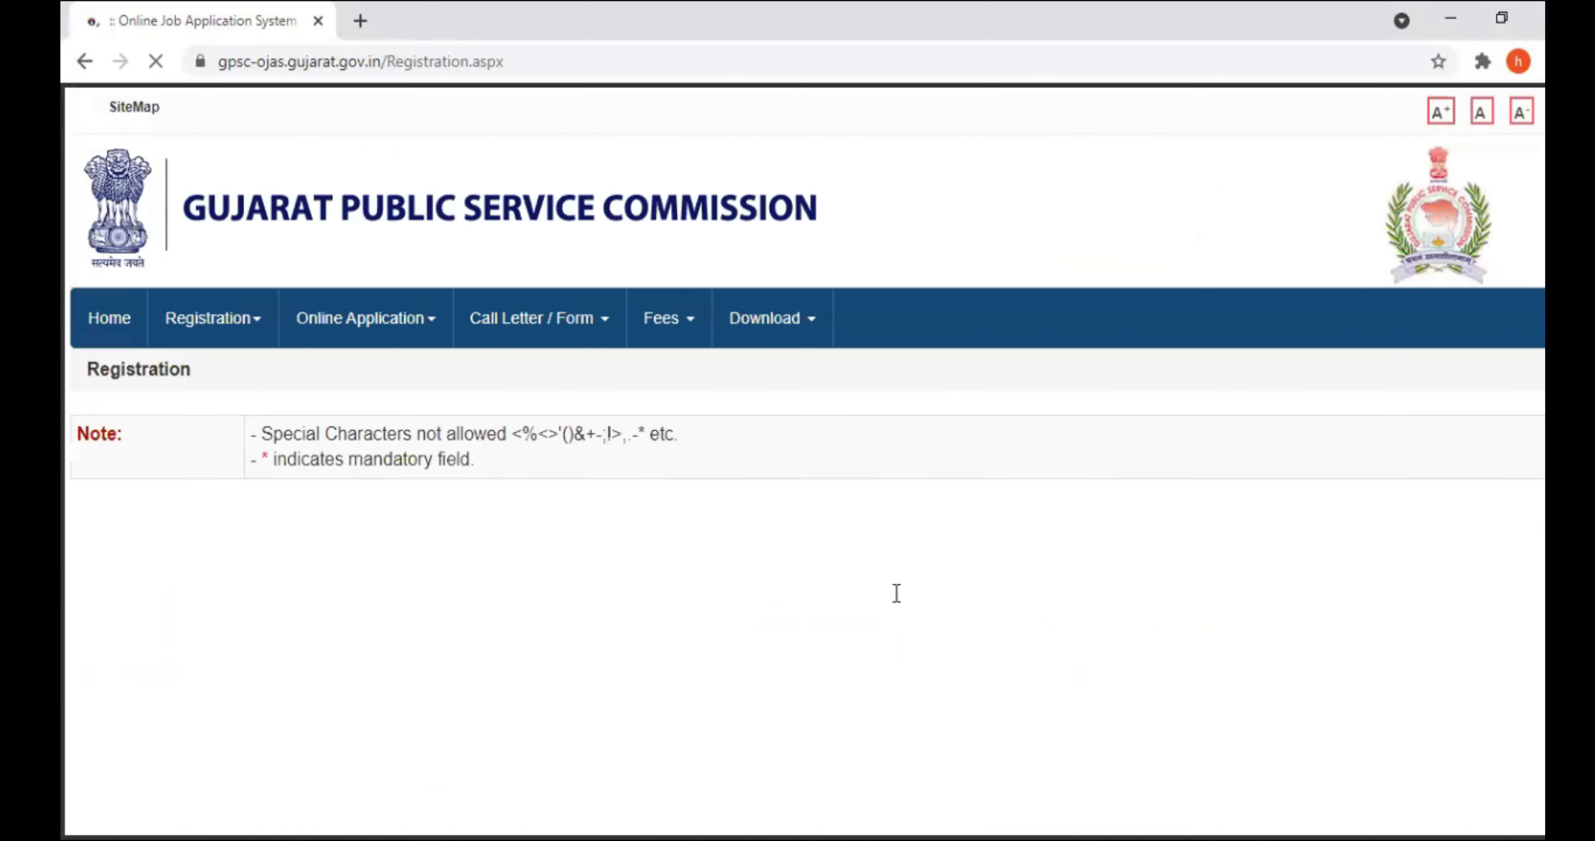
Step: Enter the OTP received on the mobile and save to finish registration
scroll(895, 594, "down", 2)
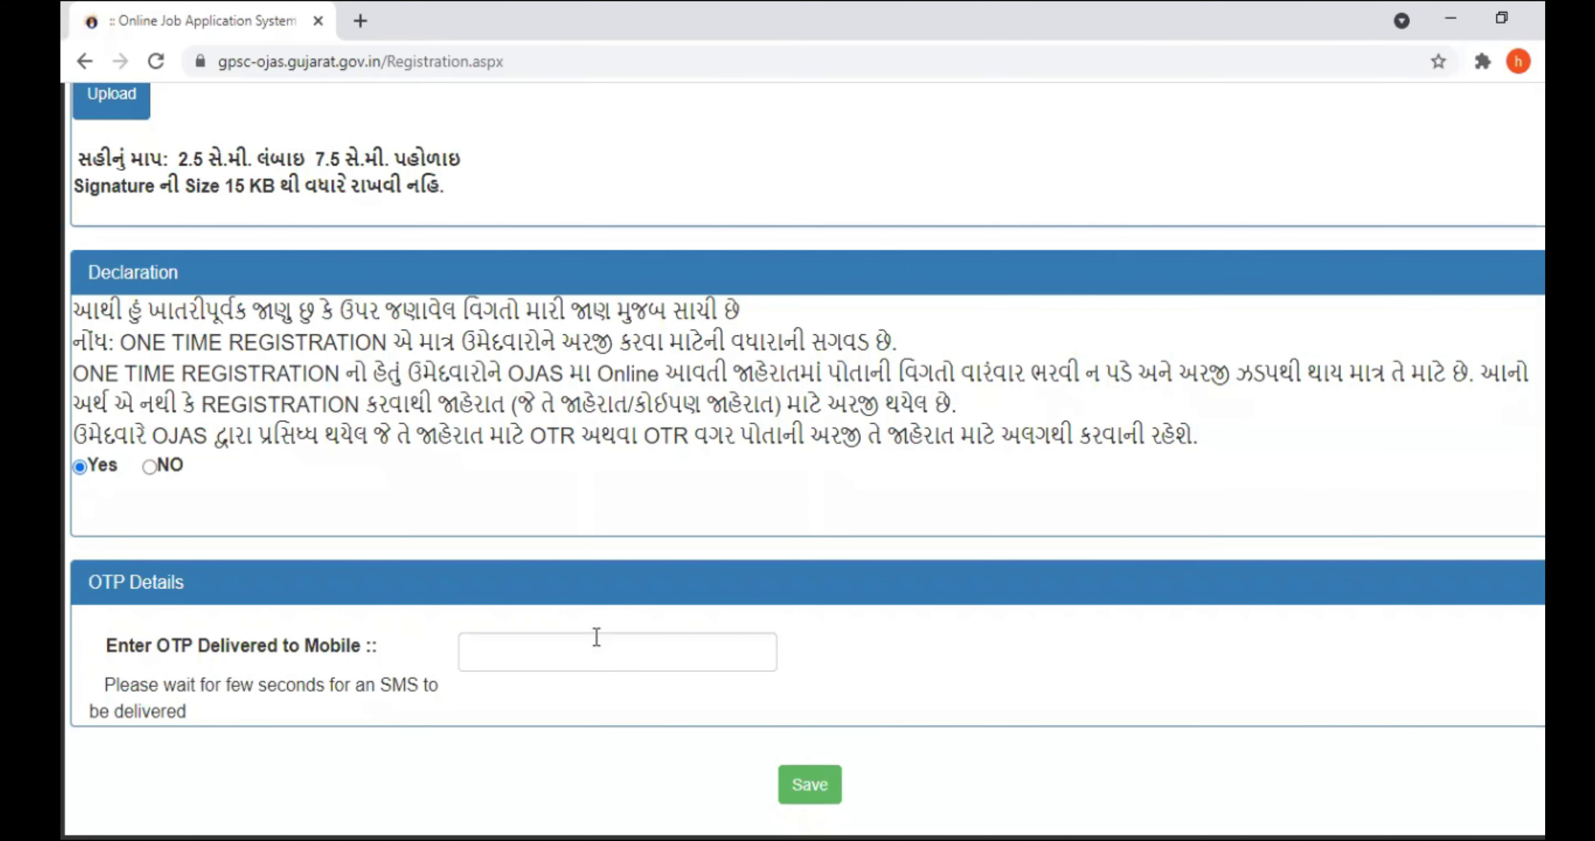
left_click(574, 648)
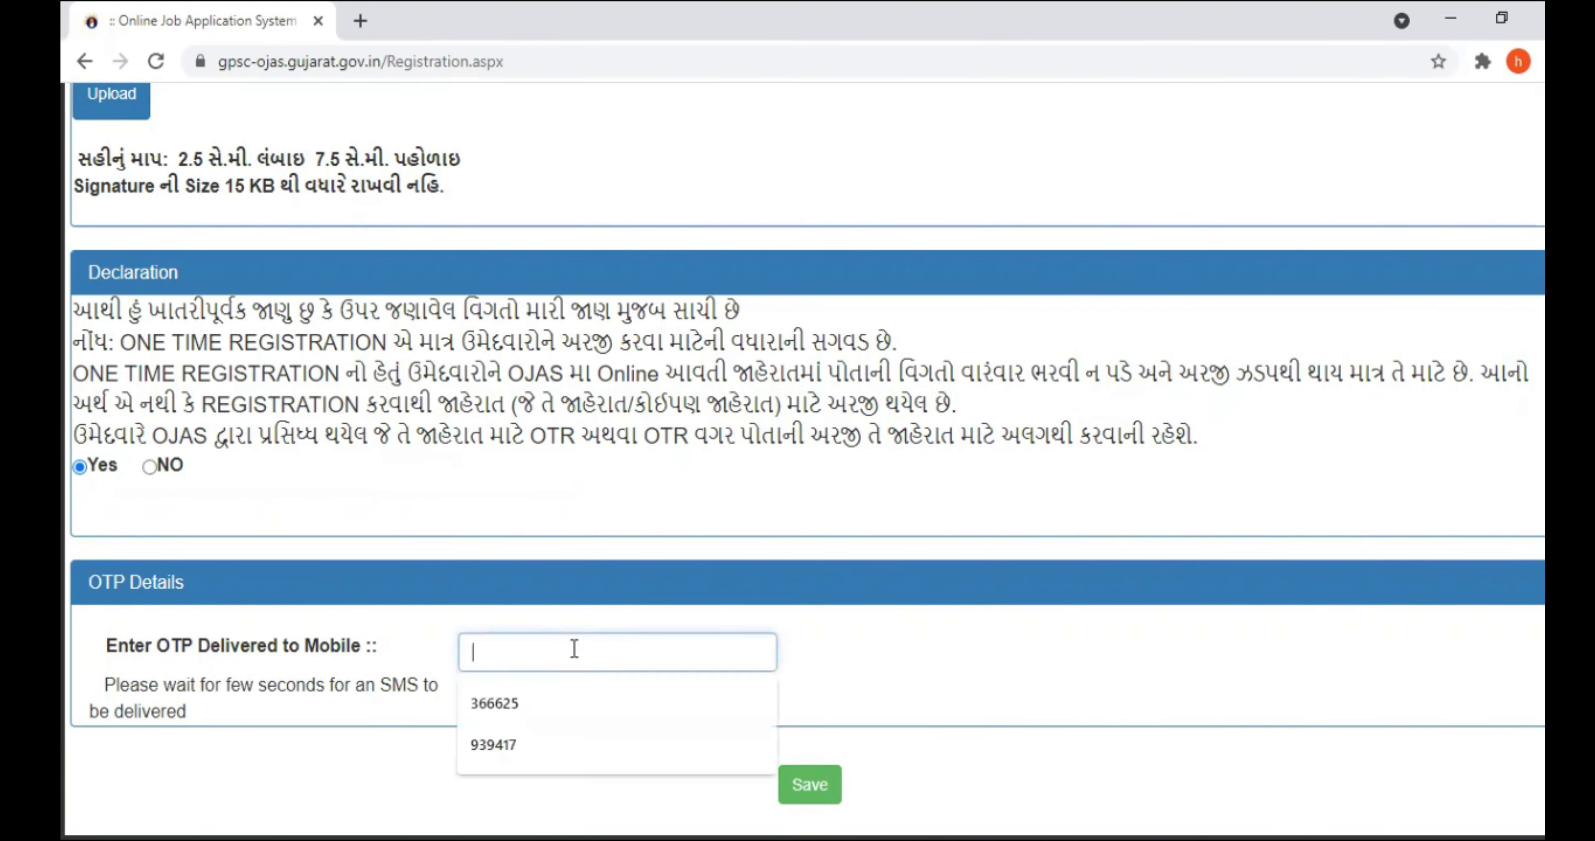
left_click(855, 638)
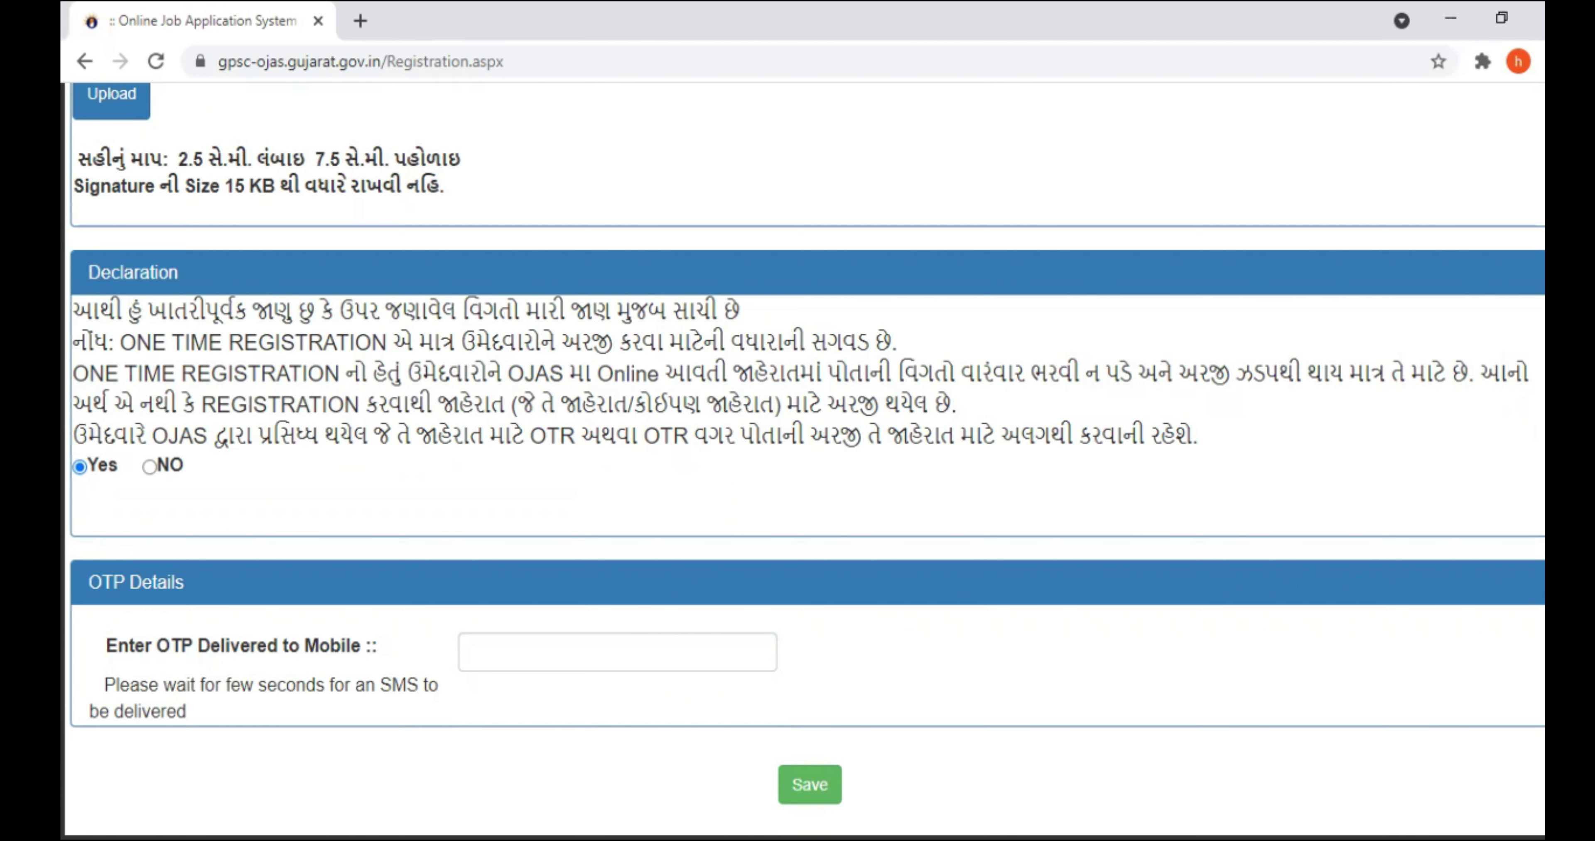
left_click(502, 655)
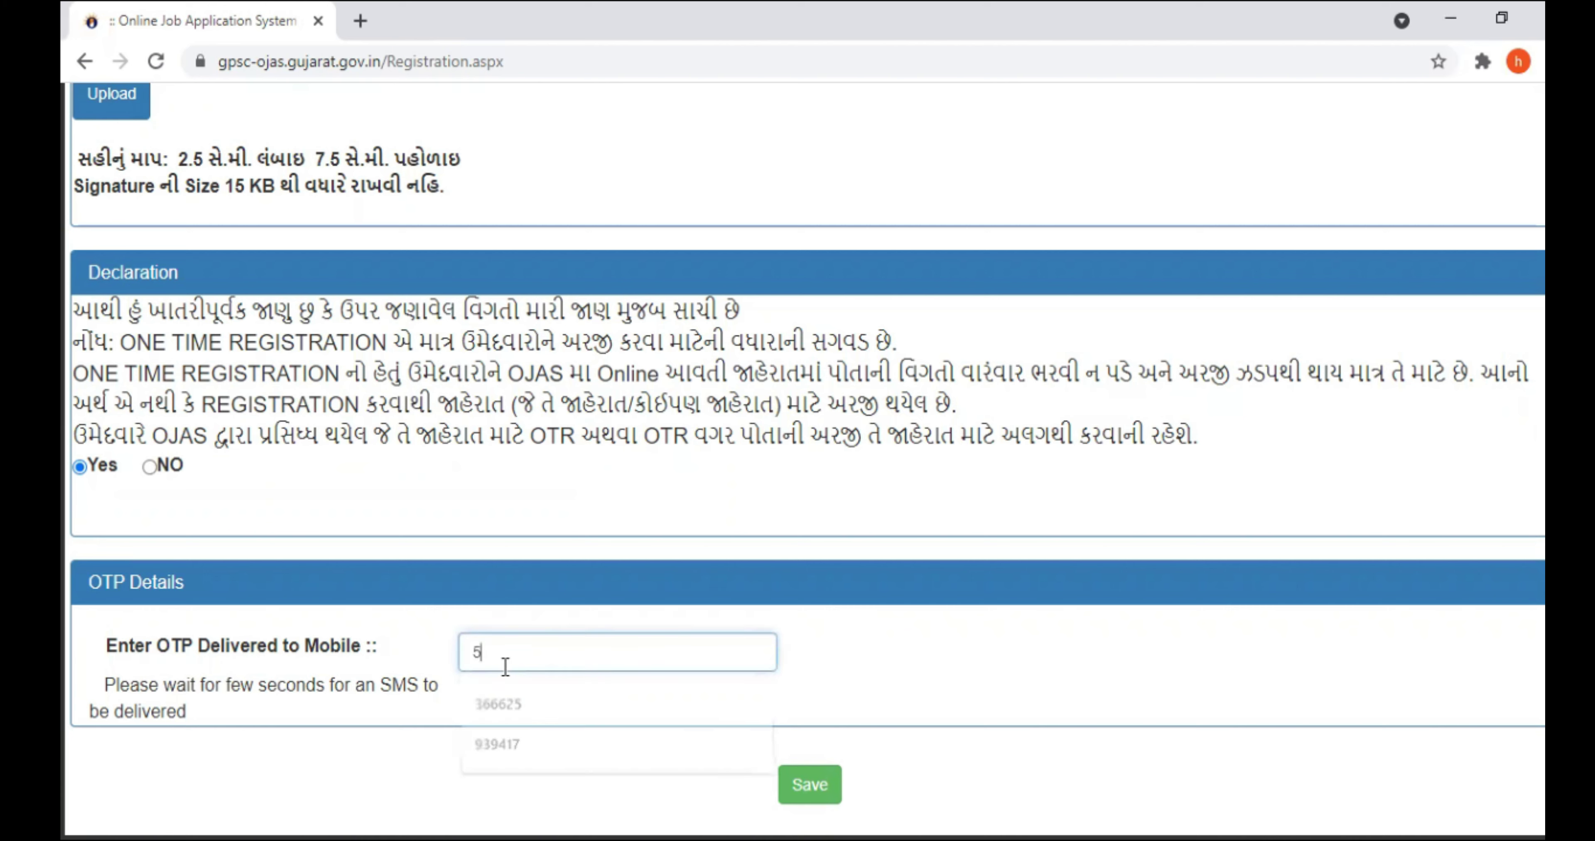
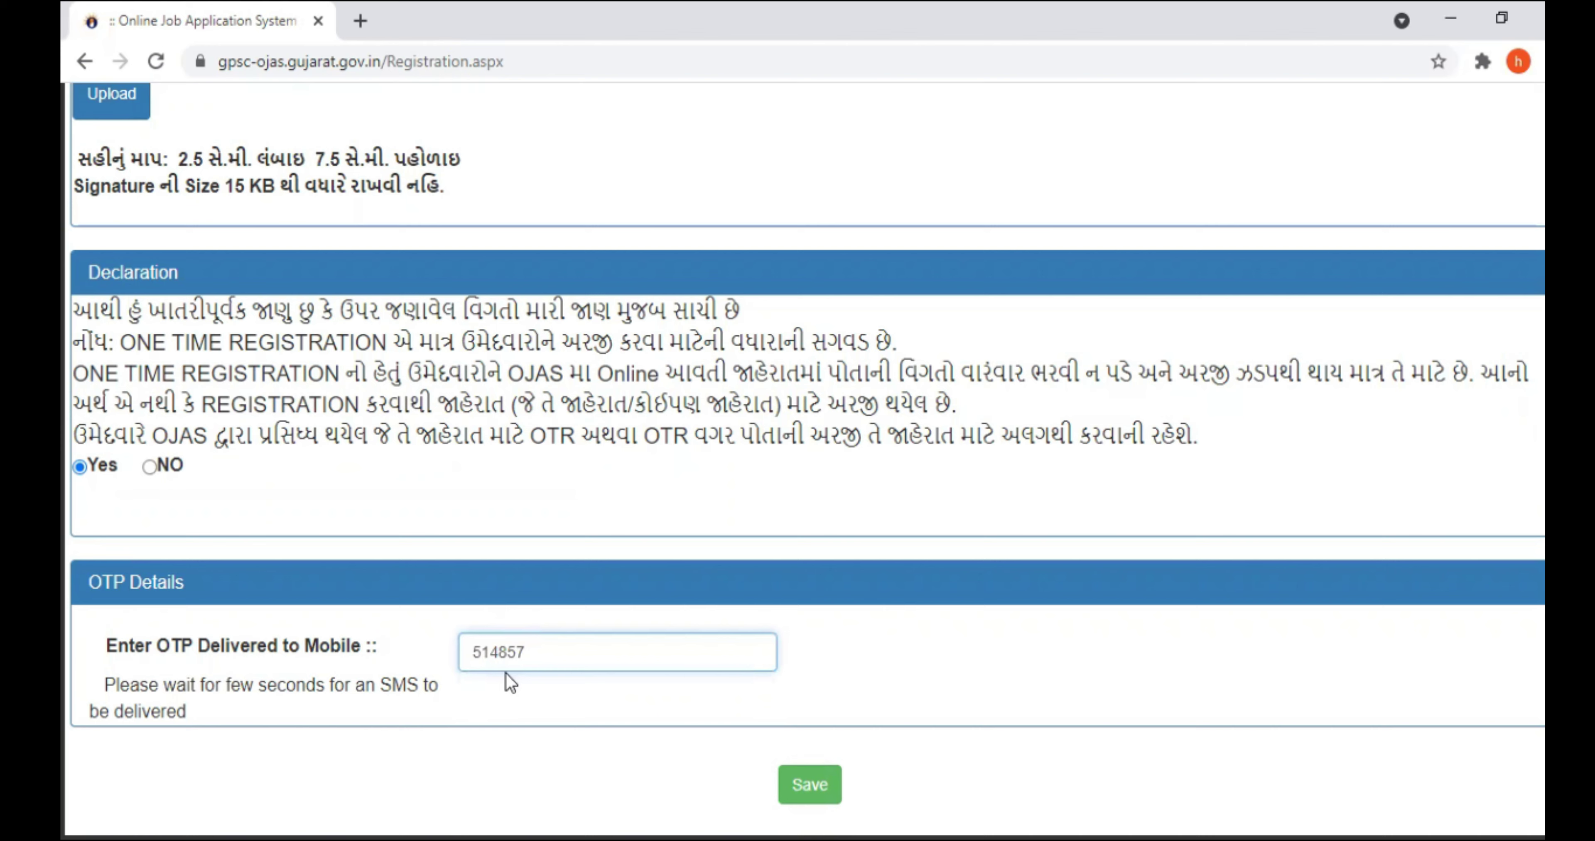
left_click(814, 787)
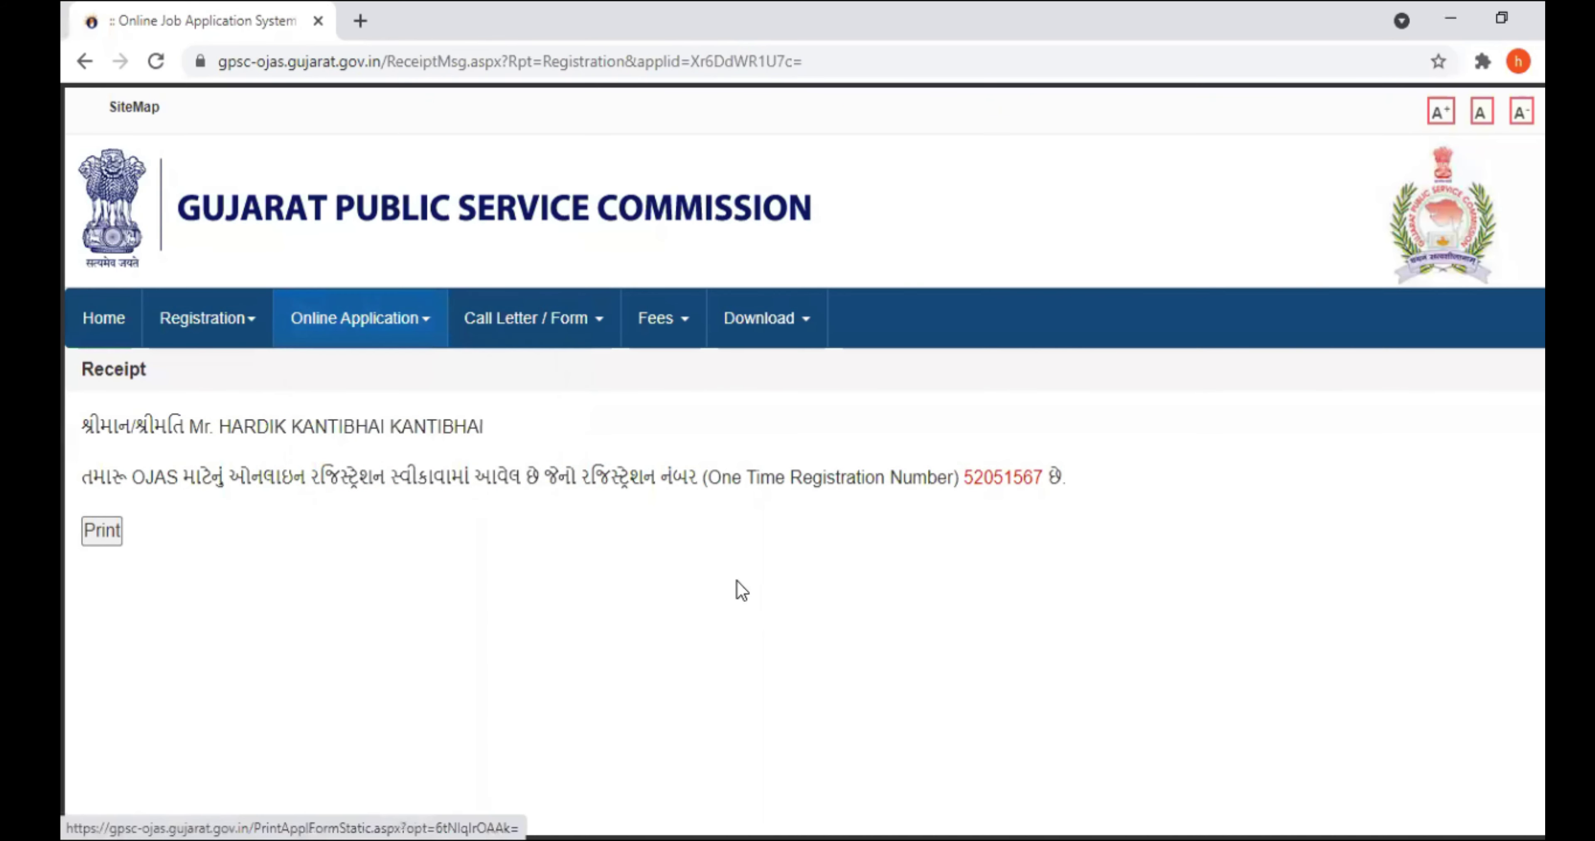
Step: Copy the OTR number and start applying for the Assistant Engineer (Civil) advertisement
left_click_drag(964, 483, 1042, 482)
right_click(1032, 487)
left_click(1046, 500)
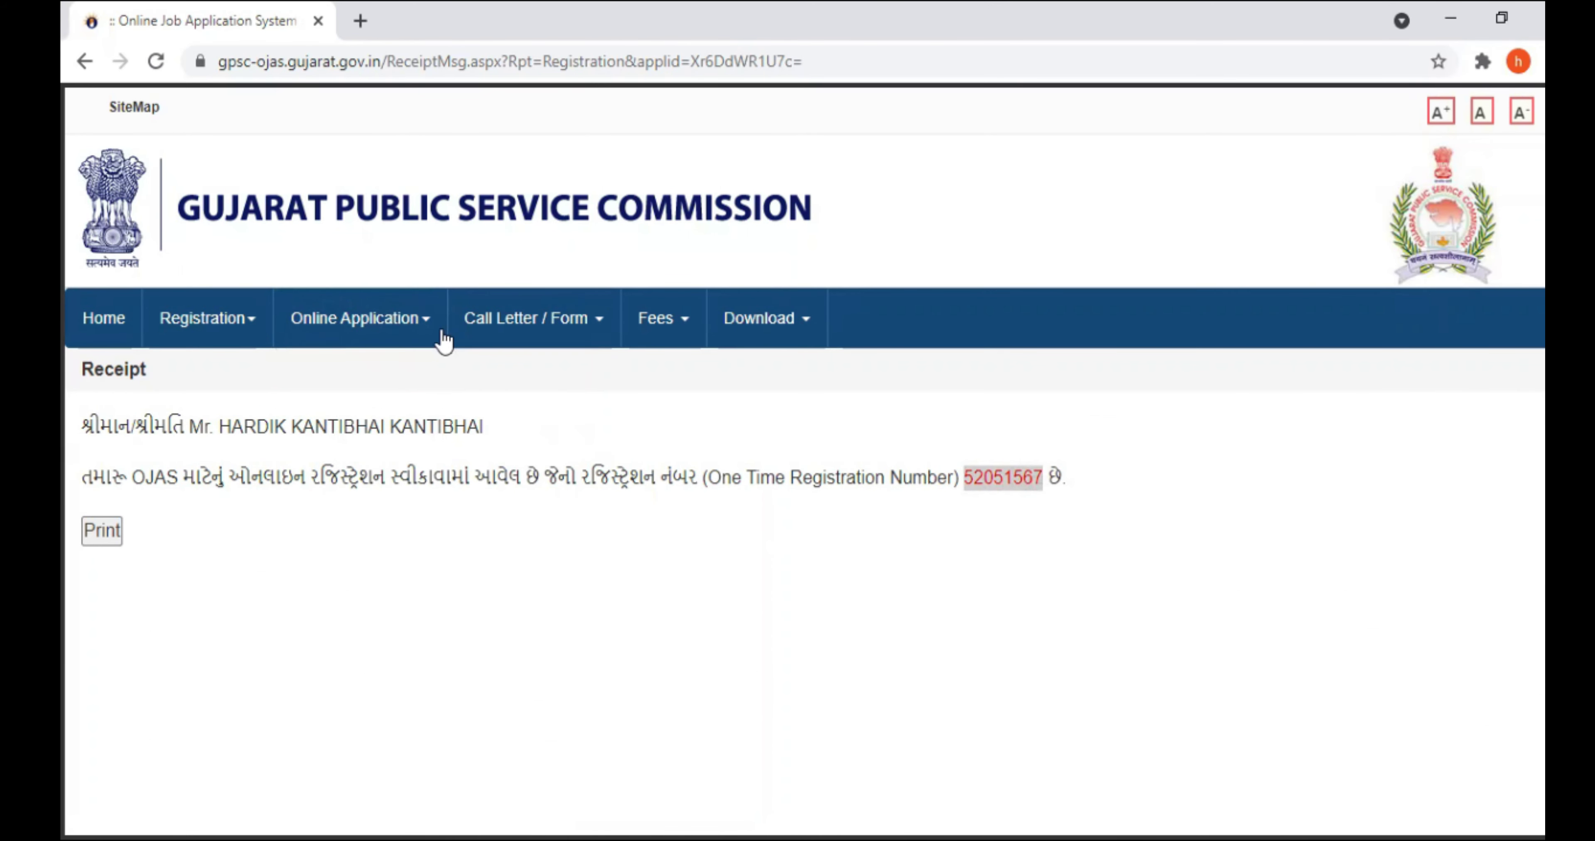
mouse_move(382, 331)
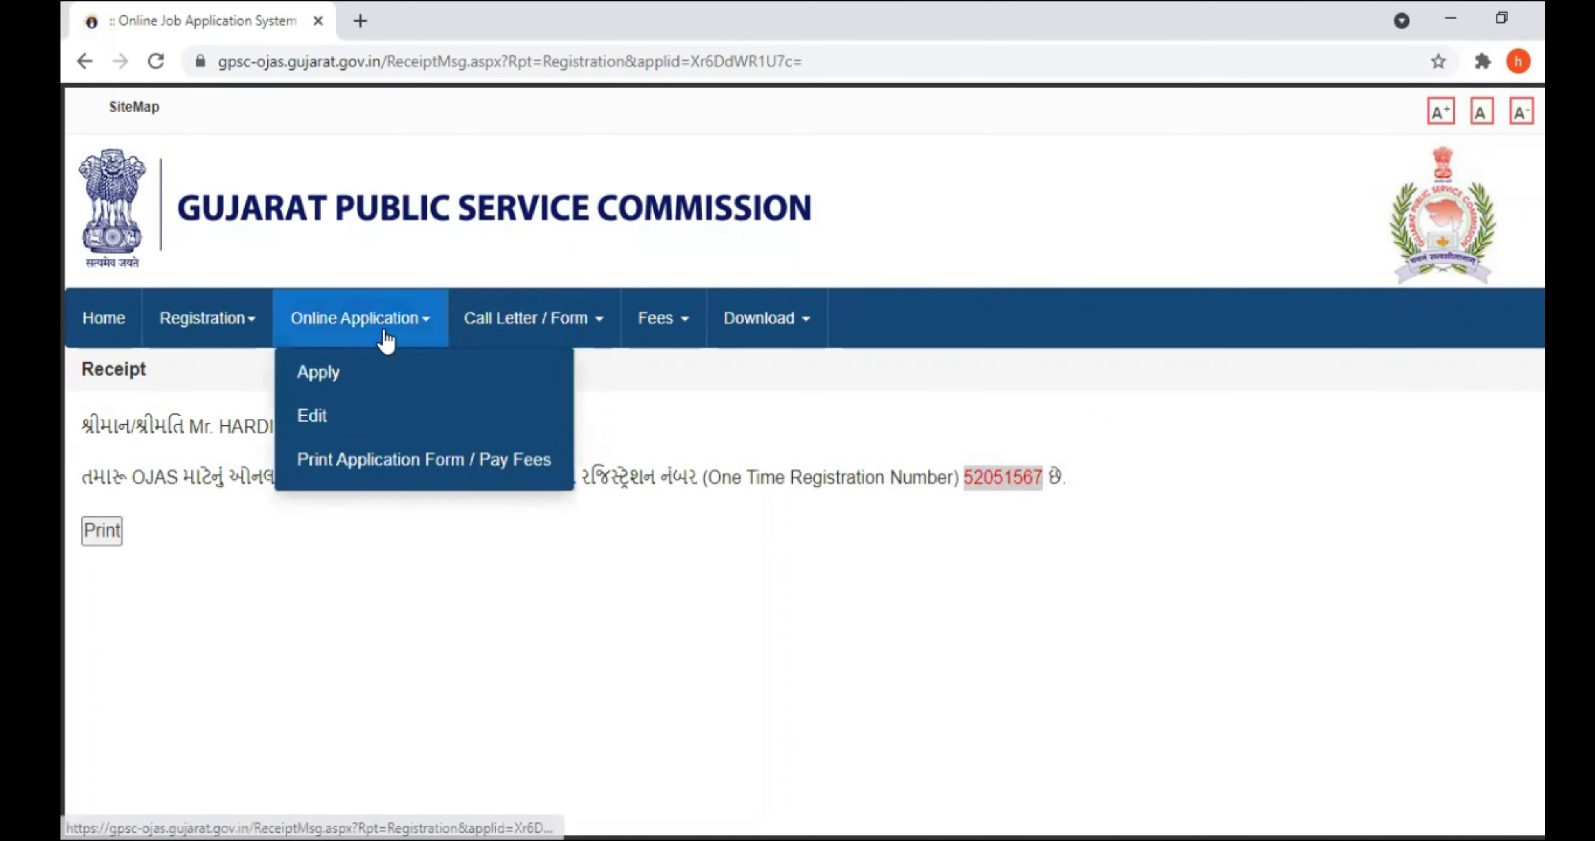
left_click(333, 377)
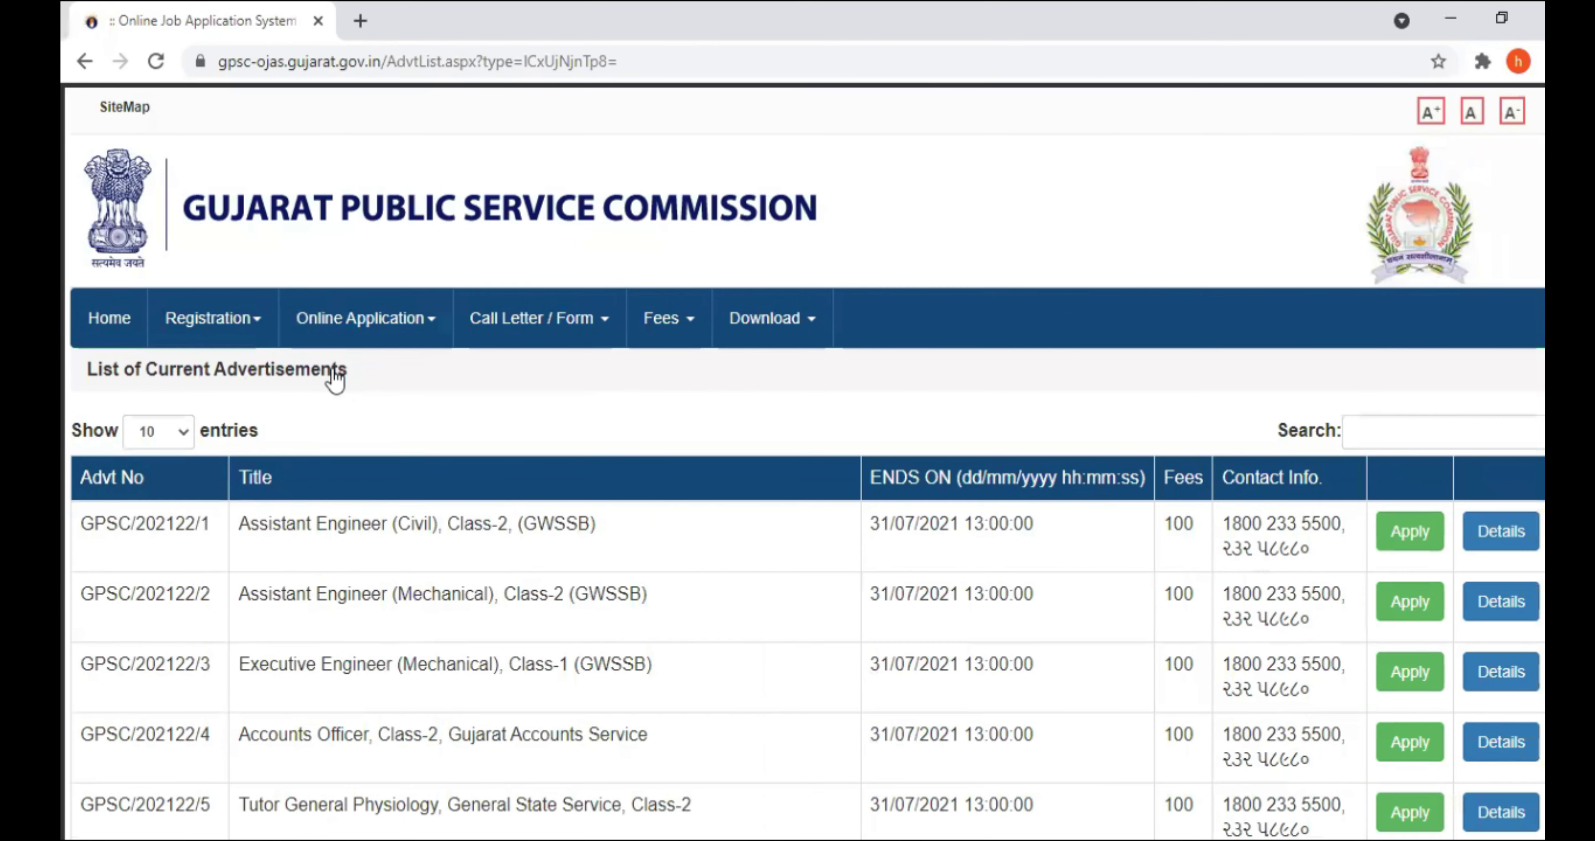
left_click(1427, 540)
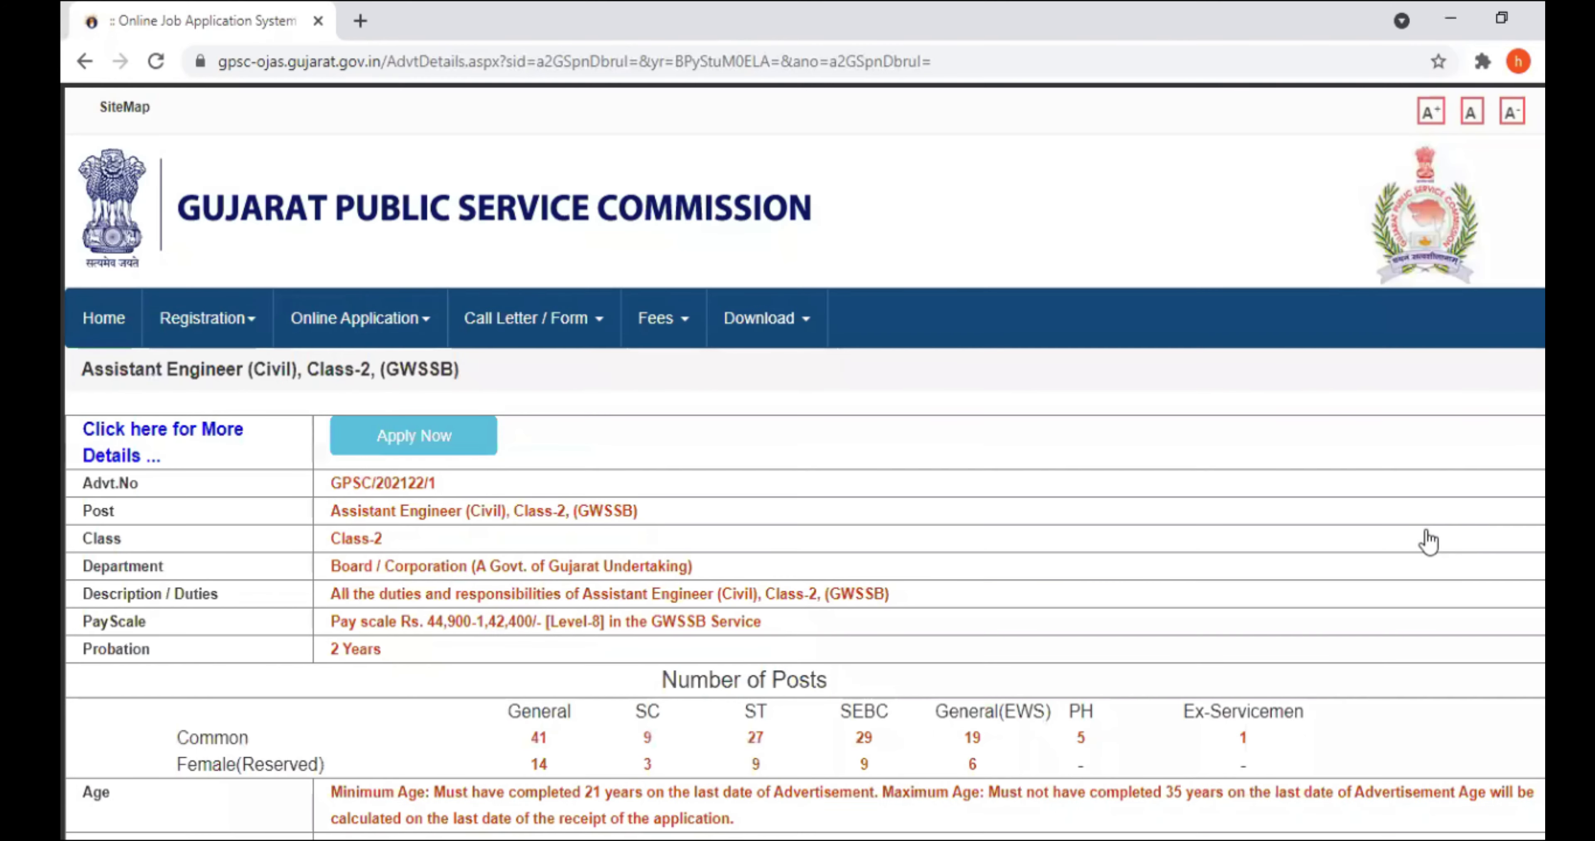
left_click(461, 448)
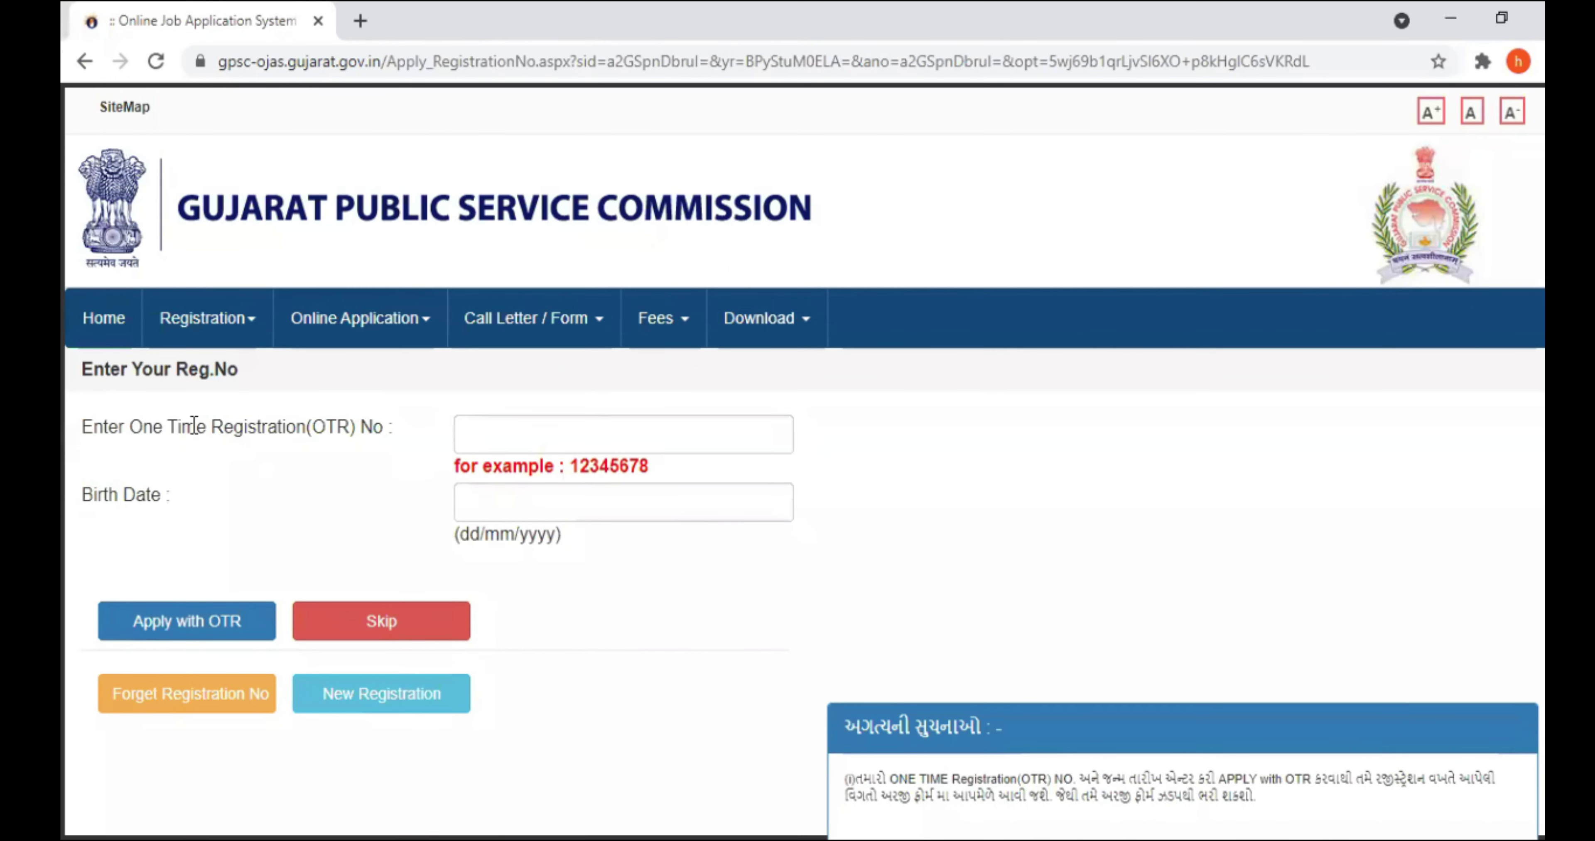
Step: Paste the OTR number, enter the date of birth, and apply with OTR
left_click(470, 432)
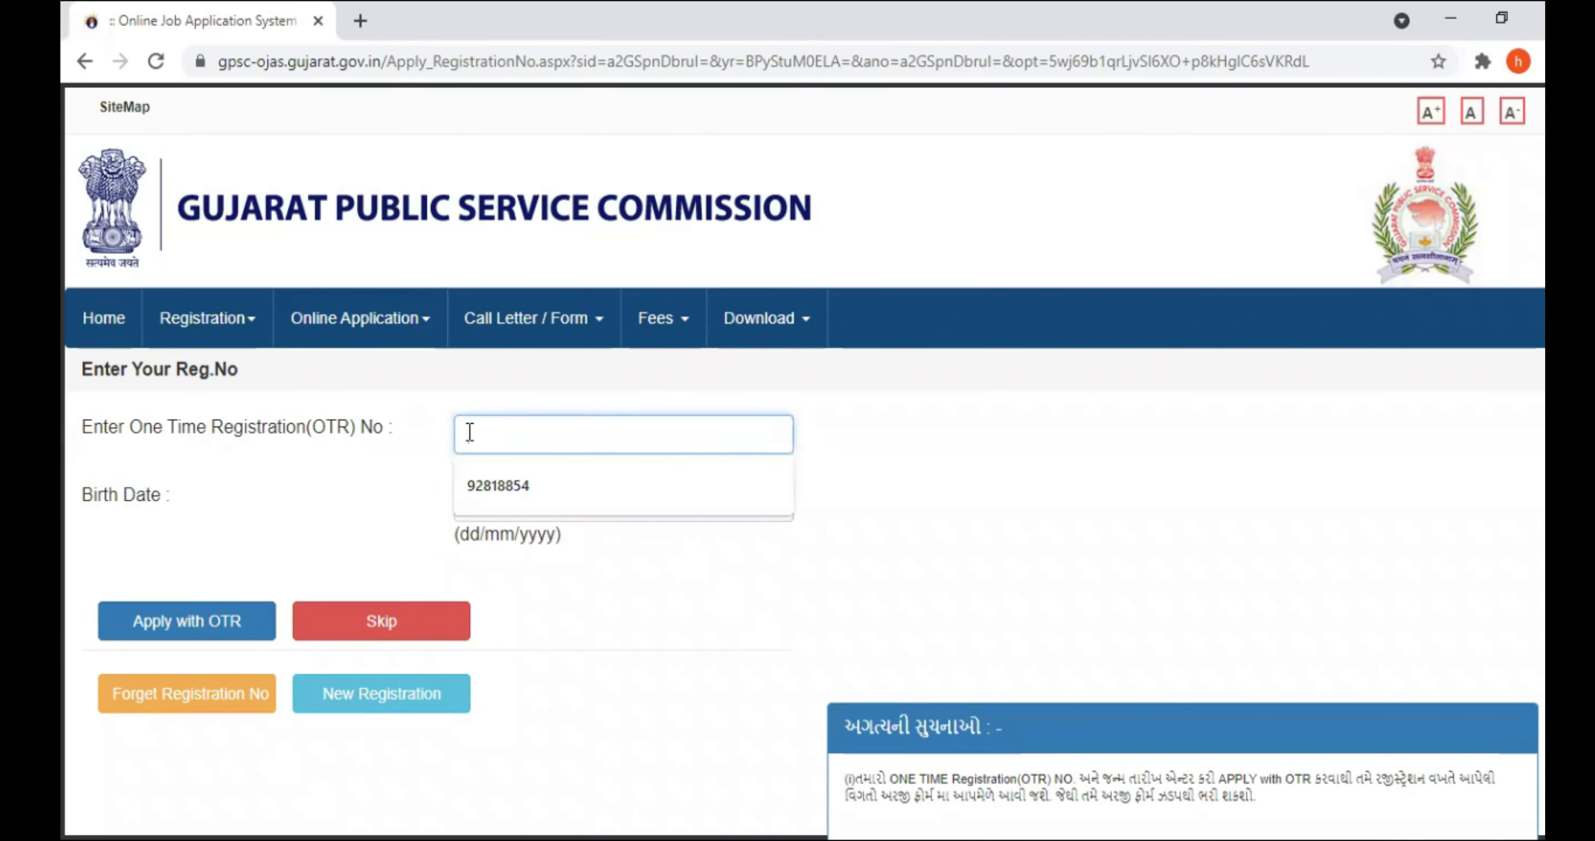
key("ctrl+v")
left_click(471, 495)
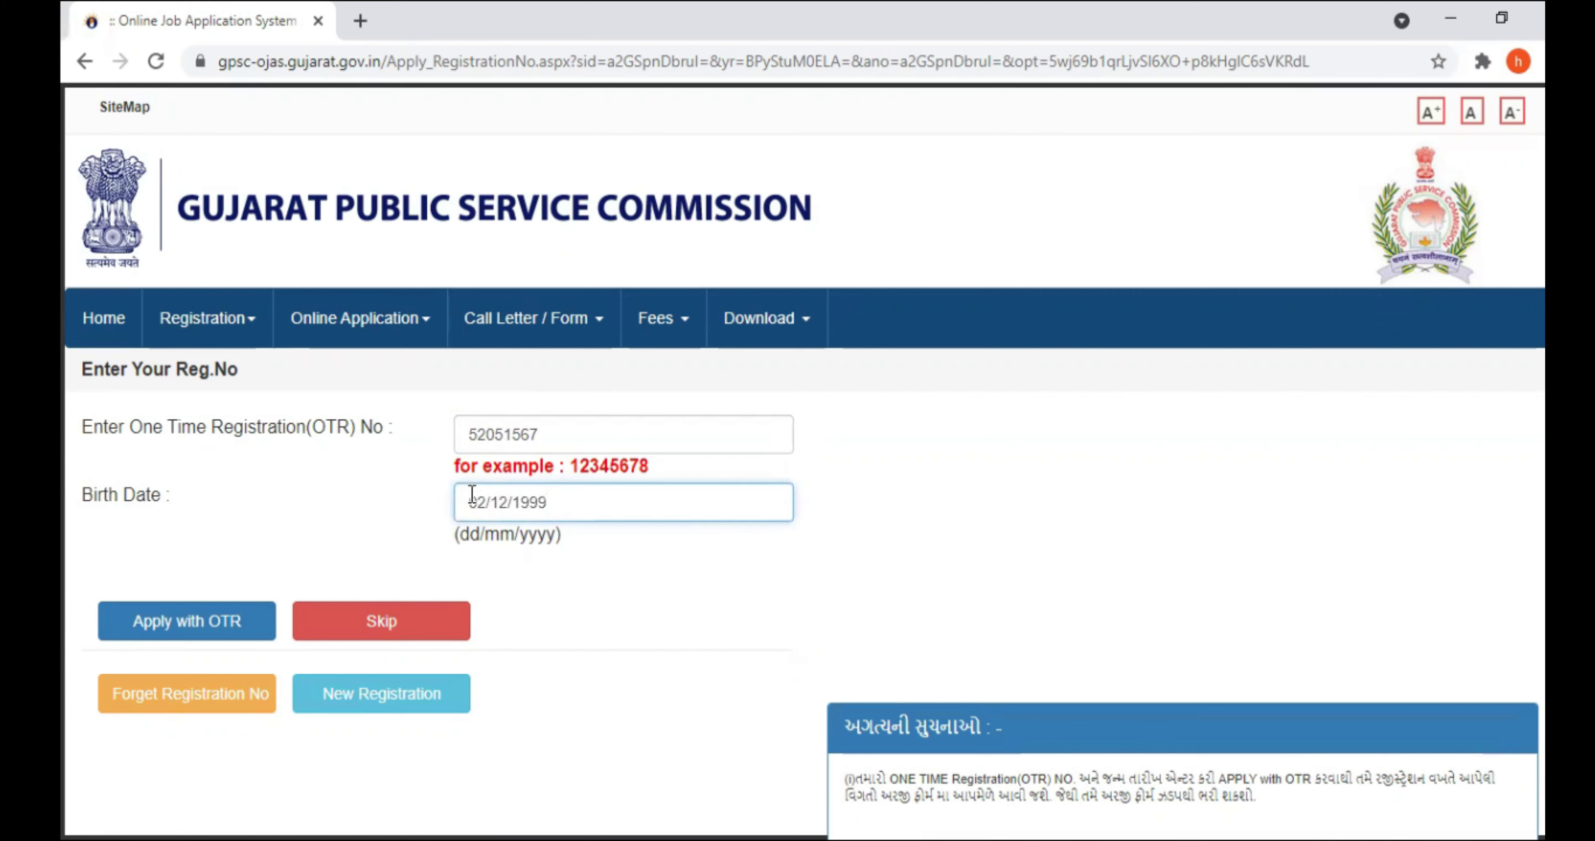
left_click(198, 632)
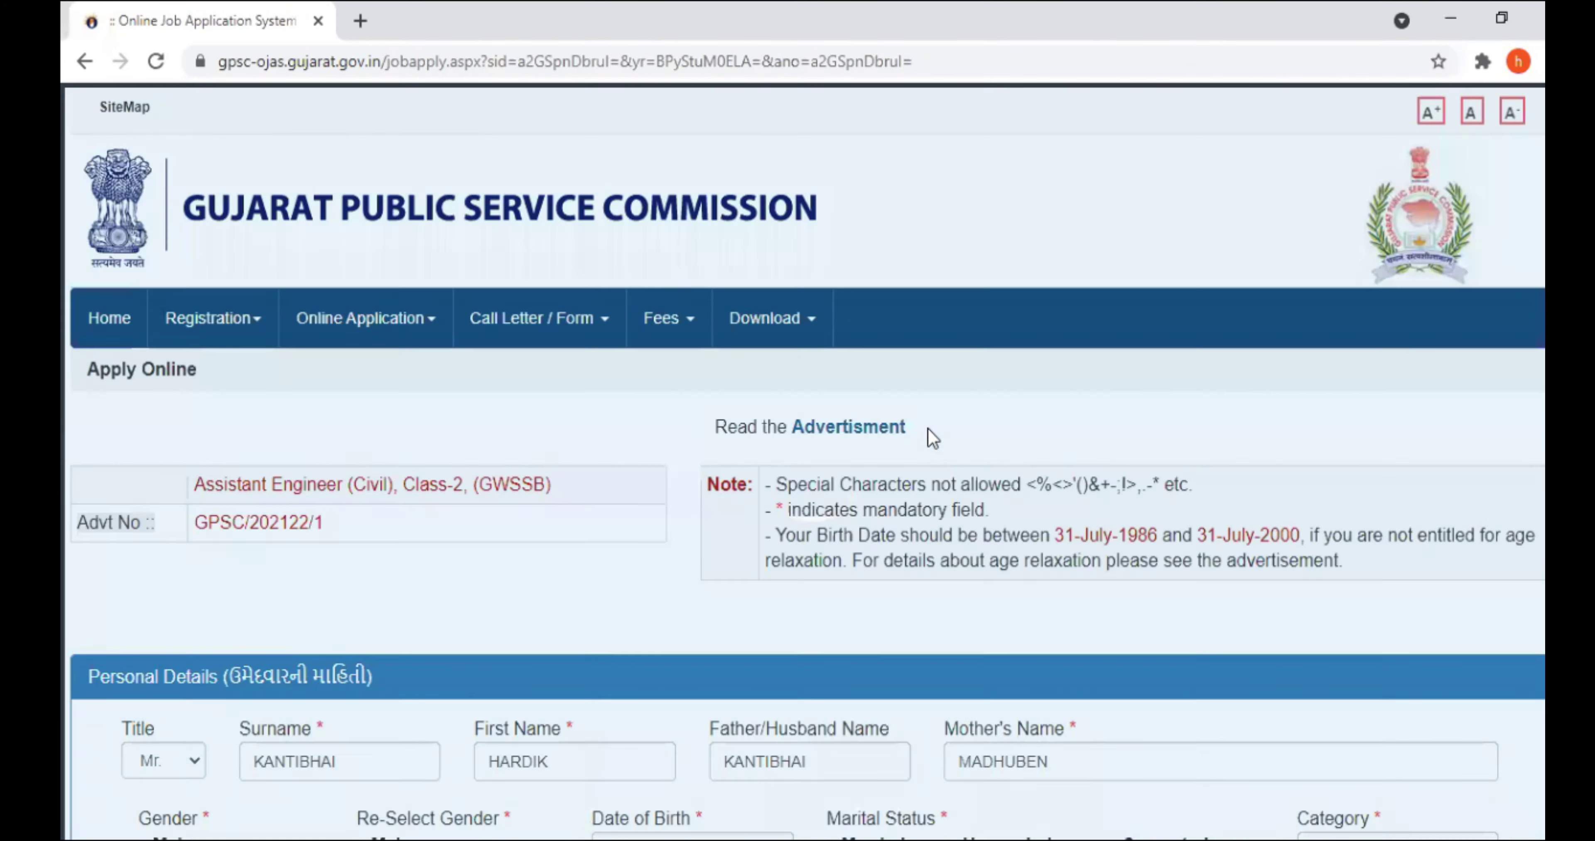
scroll(927, 428, "down", 2)
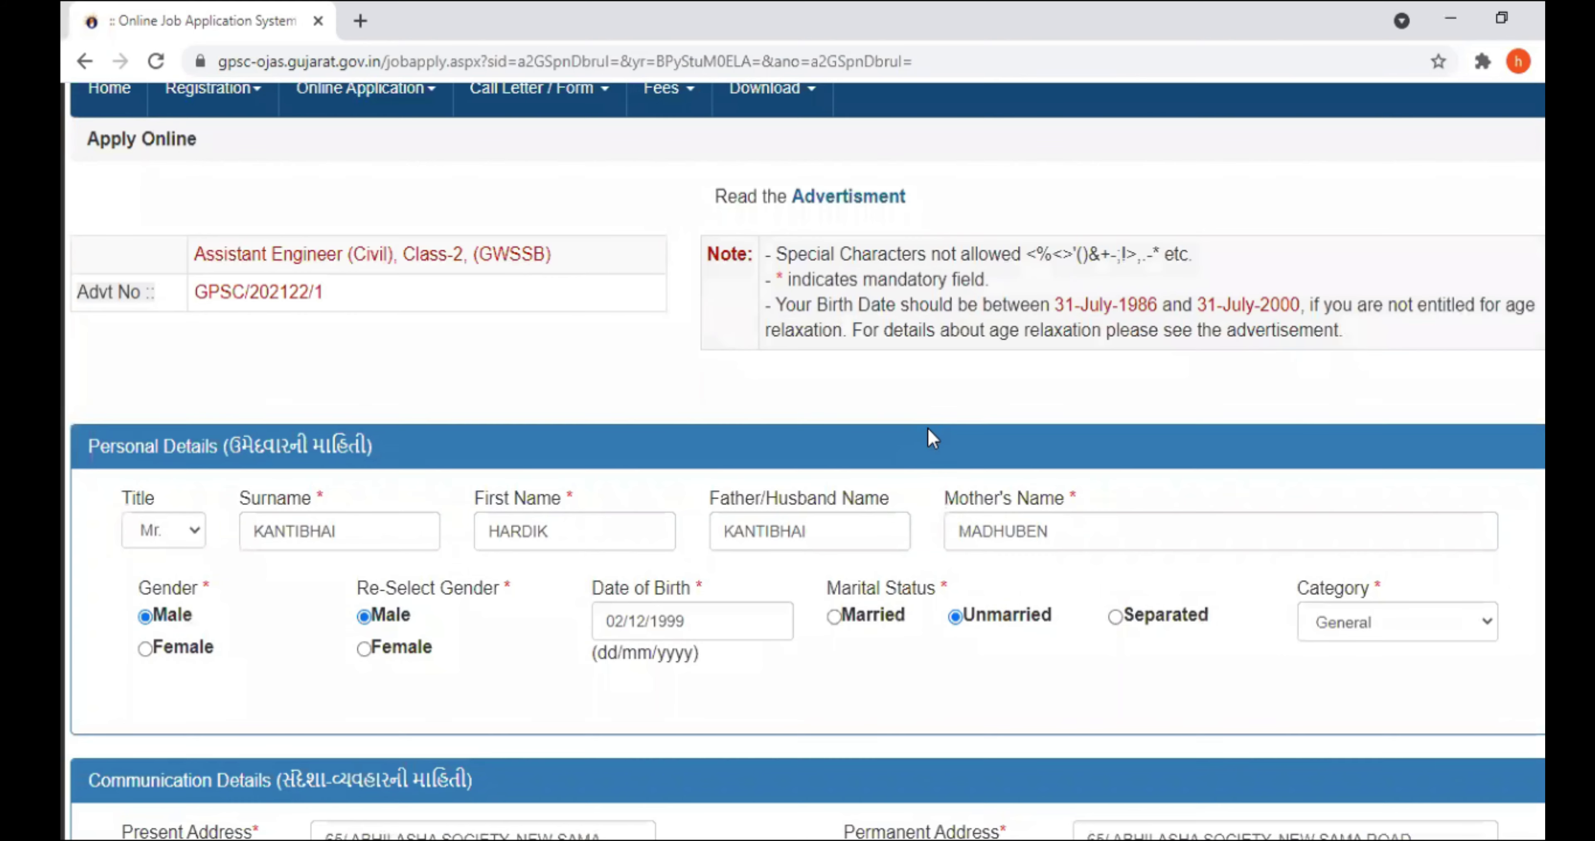
scroll(927, 428, "down", 4)
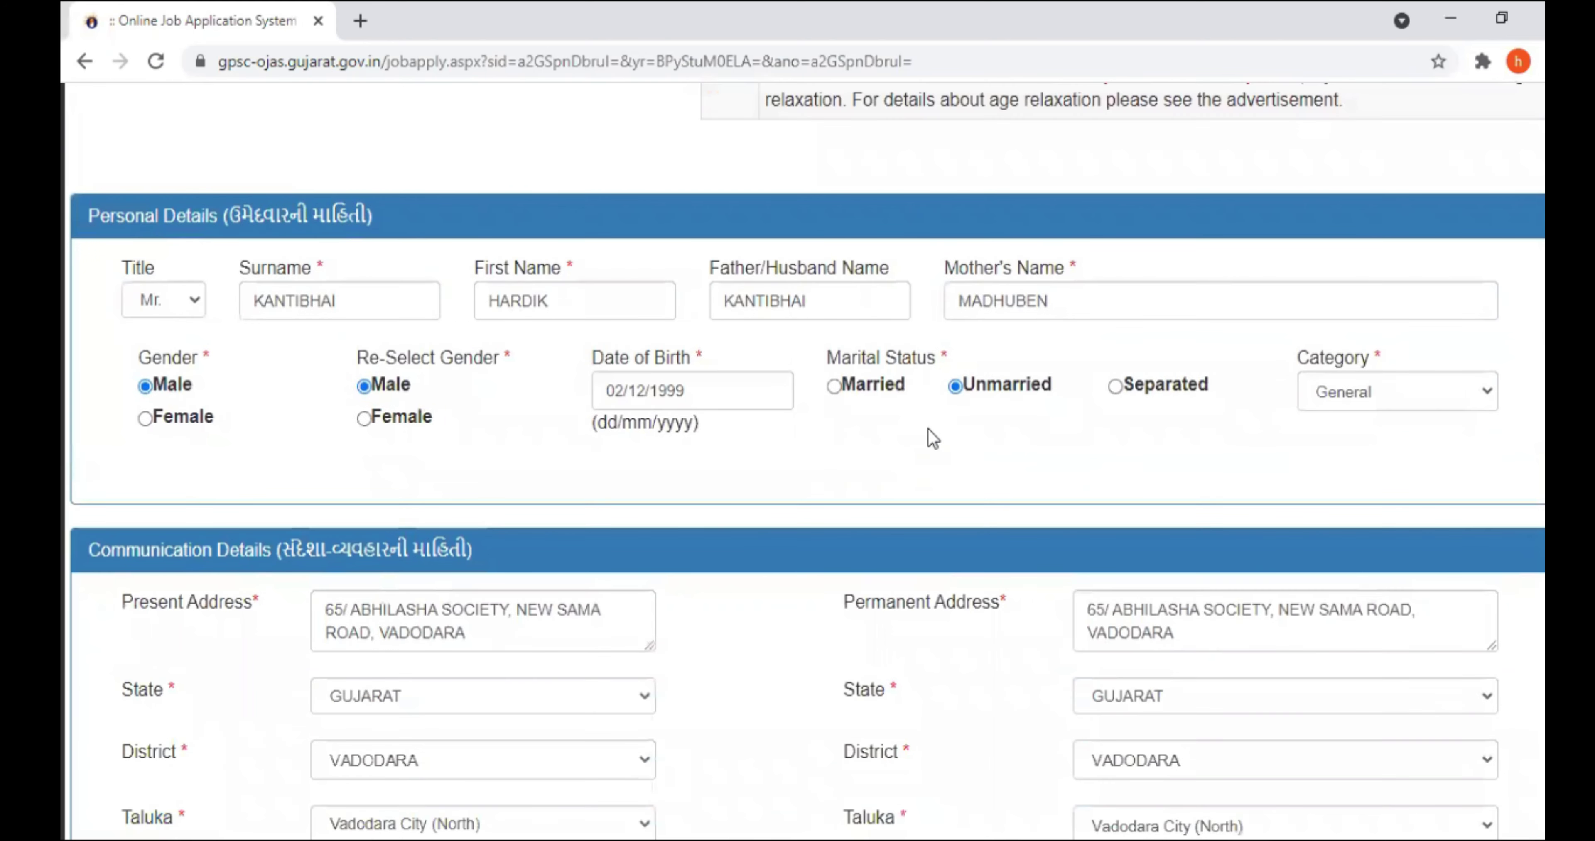
scroll(929, 431, "down", 8)
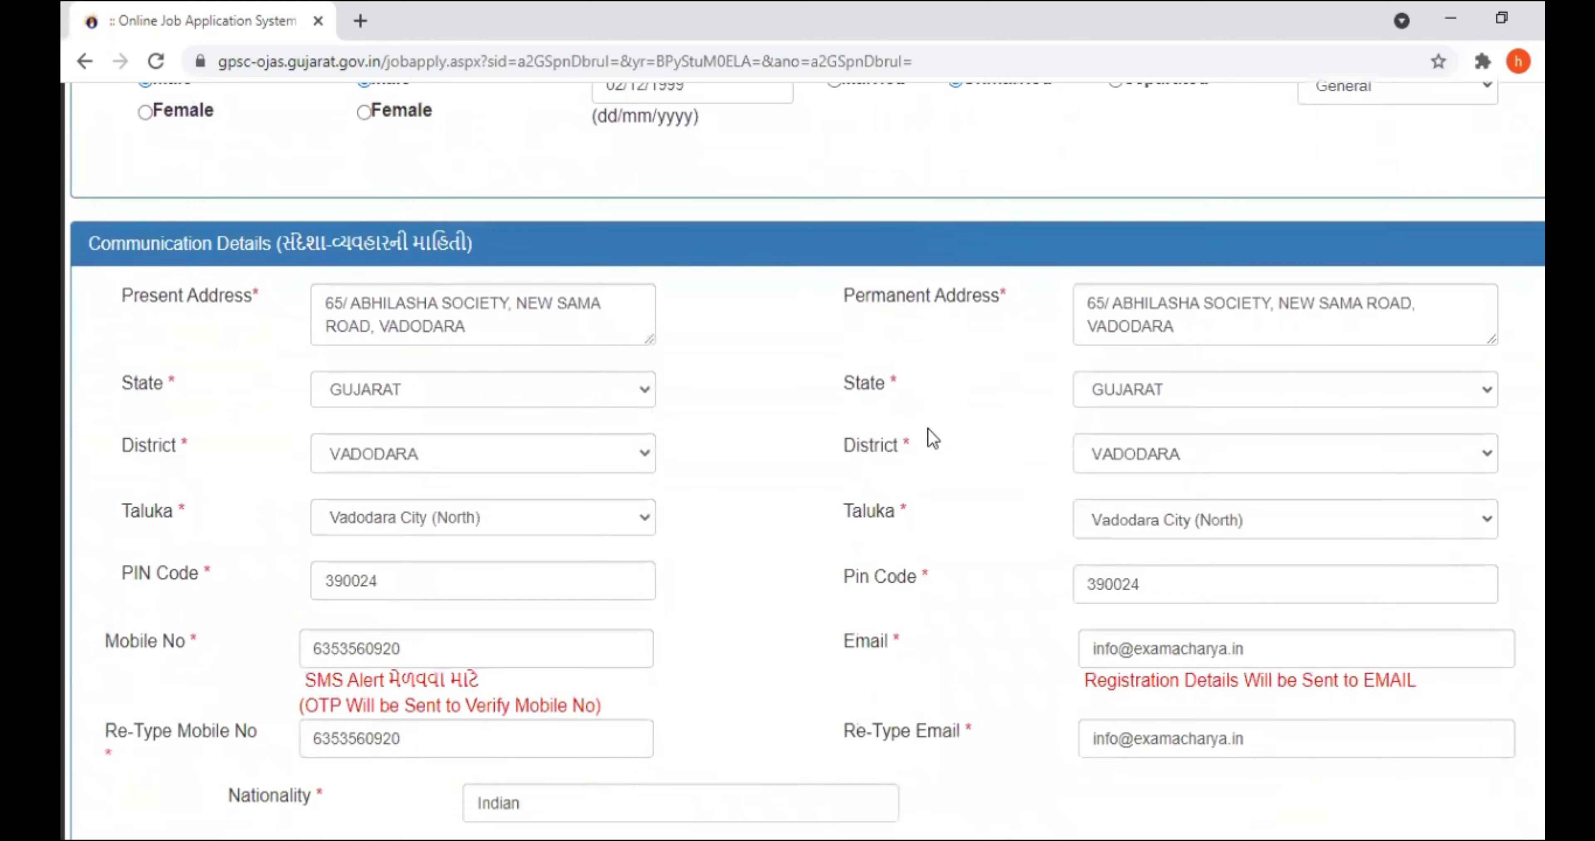
scroll(927, 428, "down", 10)
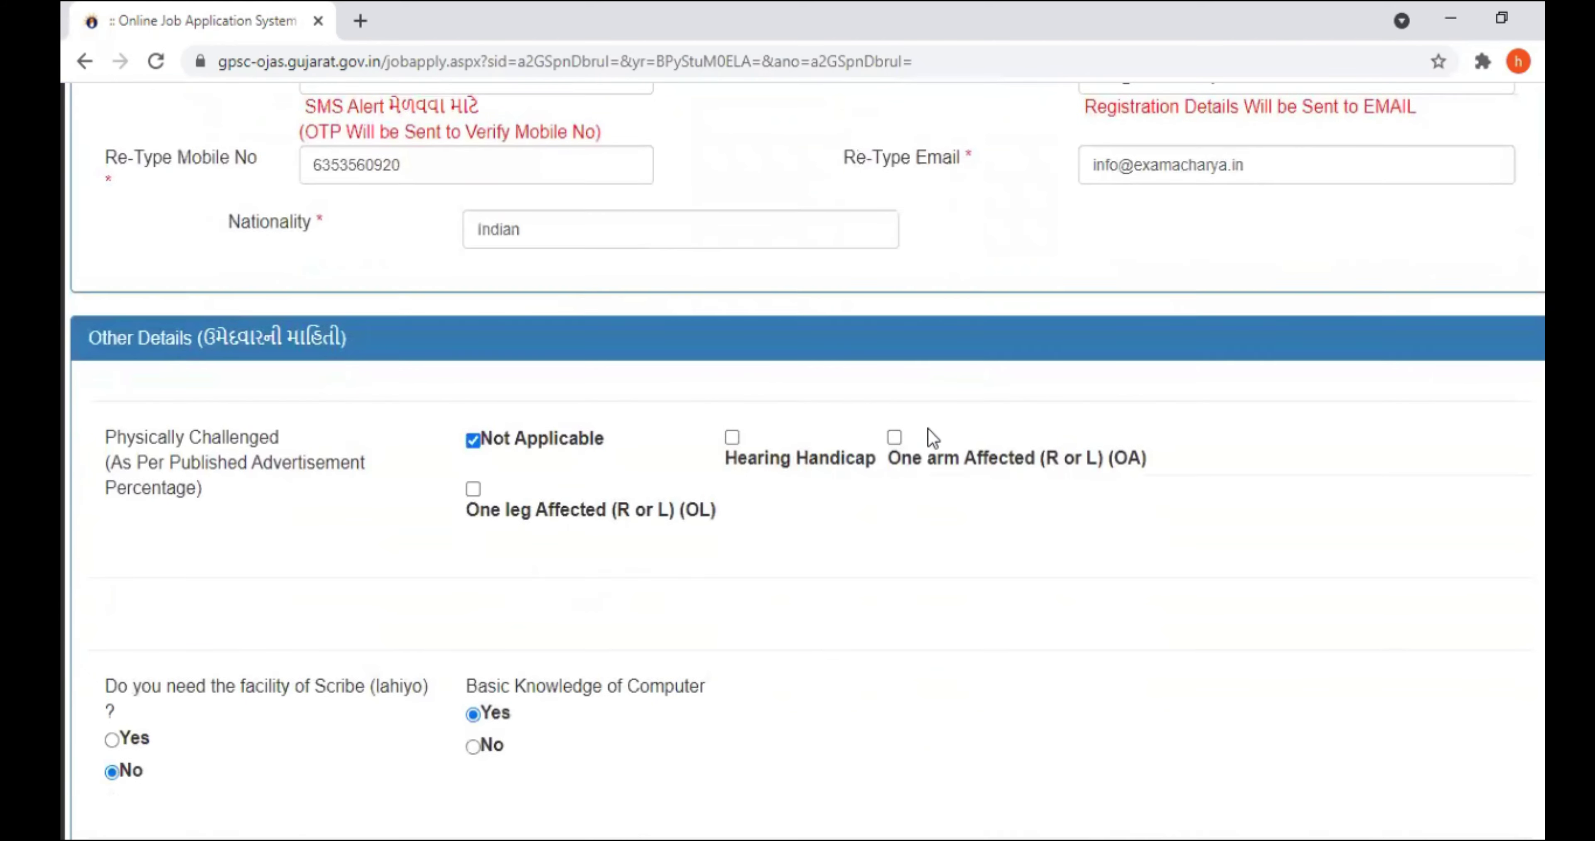
scroll(928, 440, "down", 4)
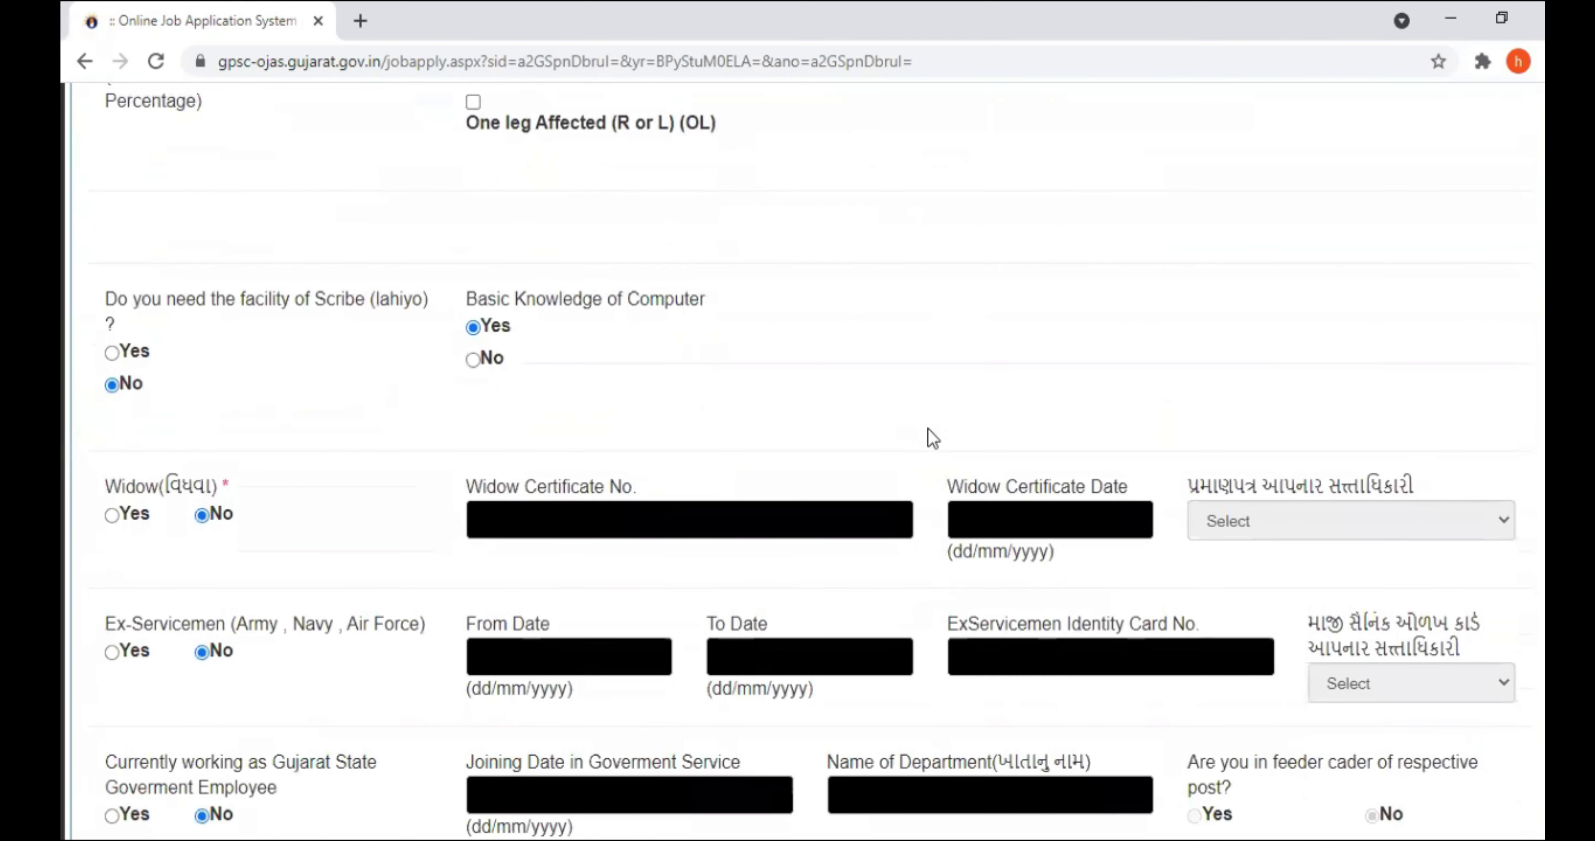
scroll(884, 451, "up", 2)
scroll(883, 451, "down", 4)
scroll(884, 456, "down", 8)
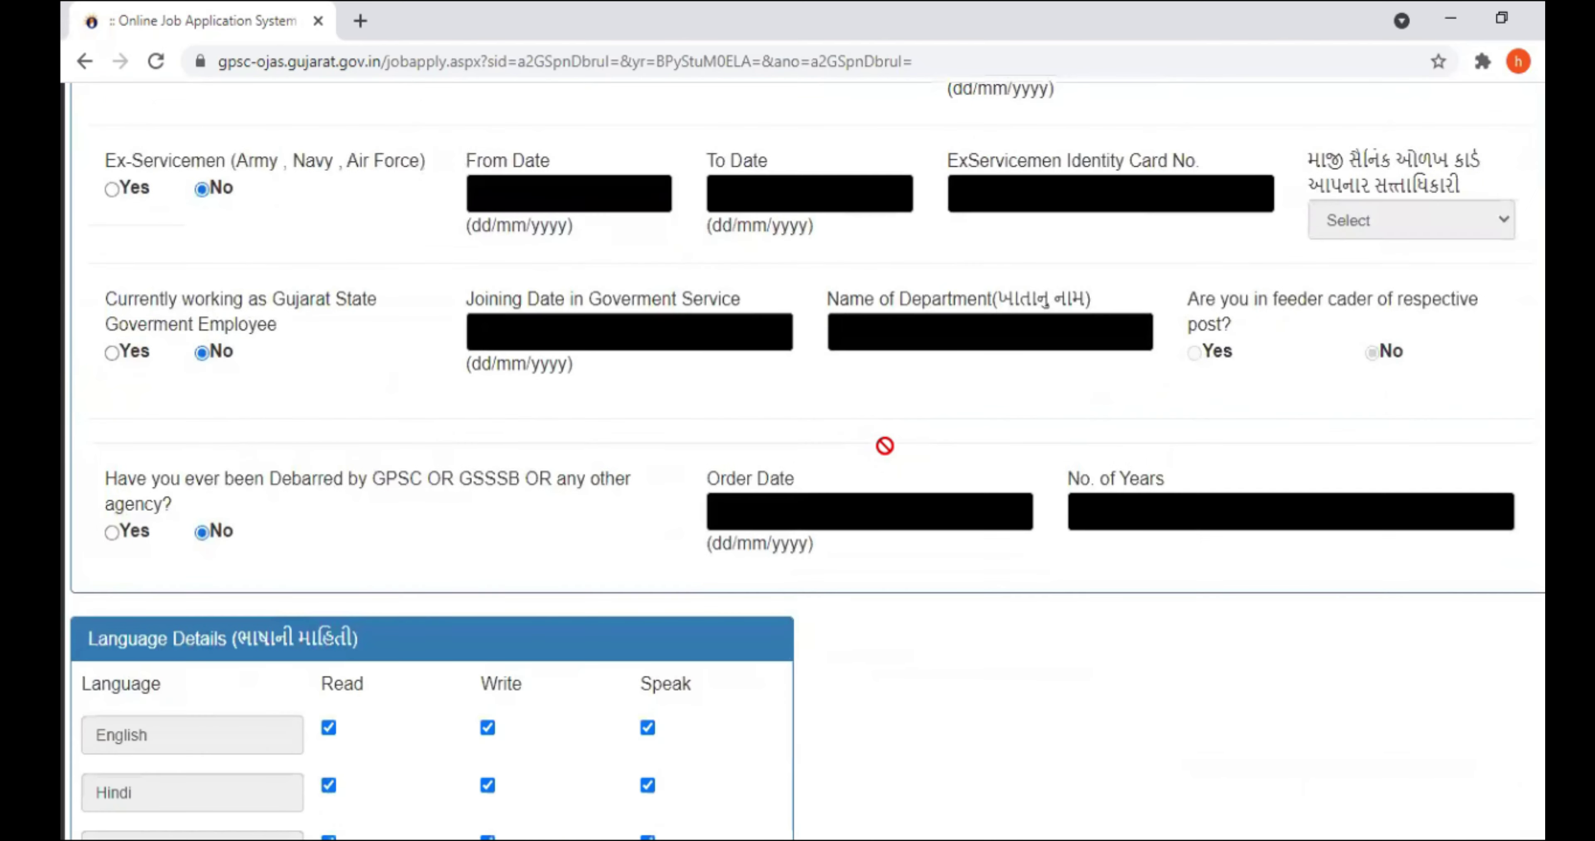
scroll(889, 457, "down", 13)
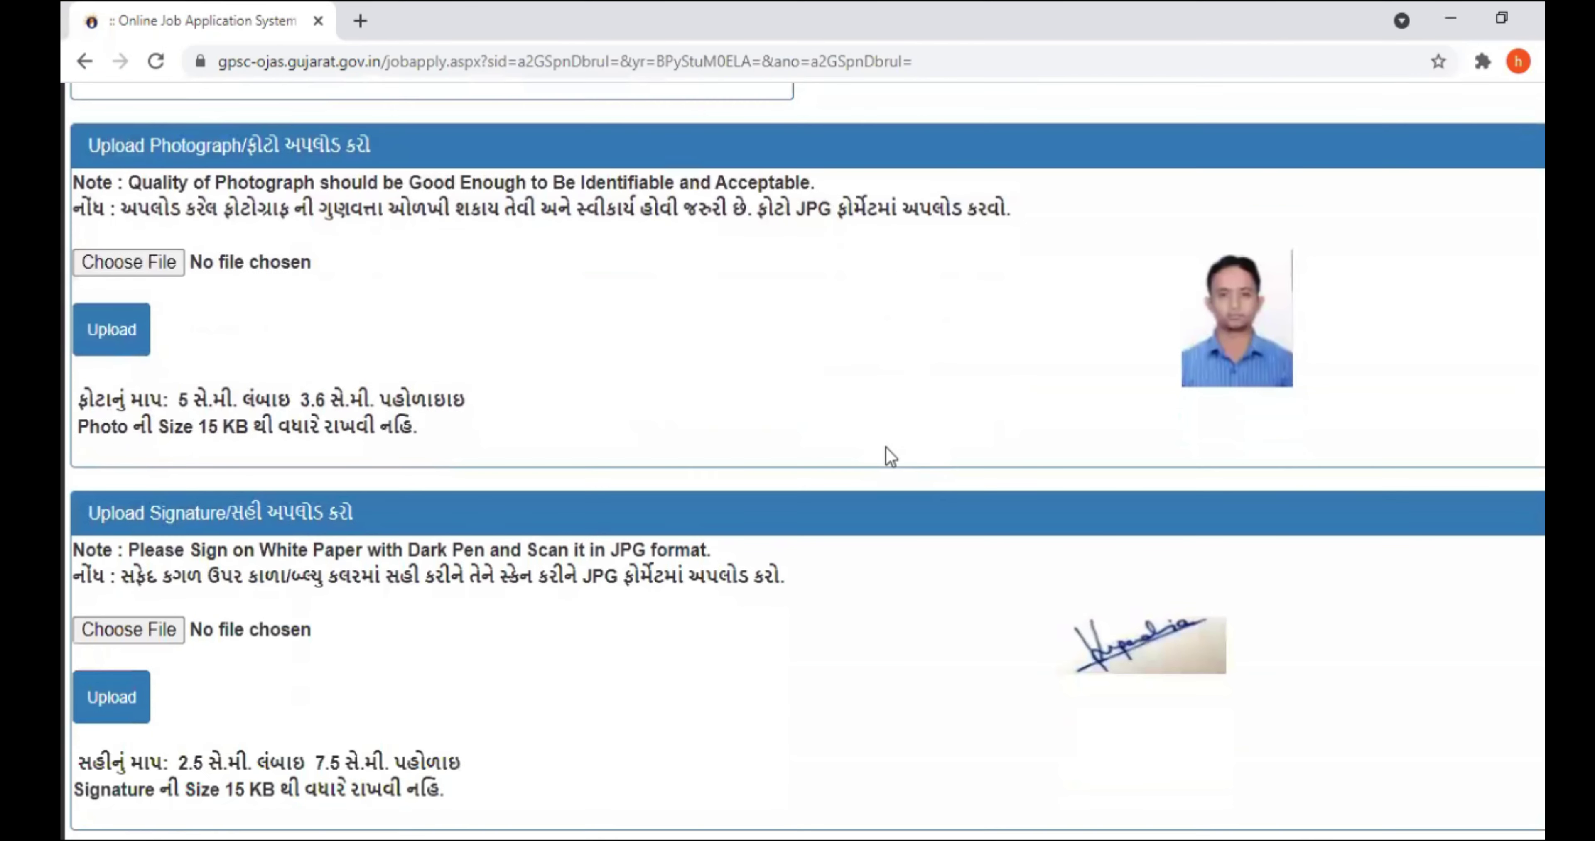
scroll(886, 446, "down", 5)
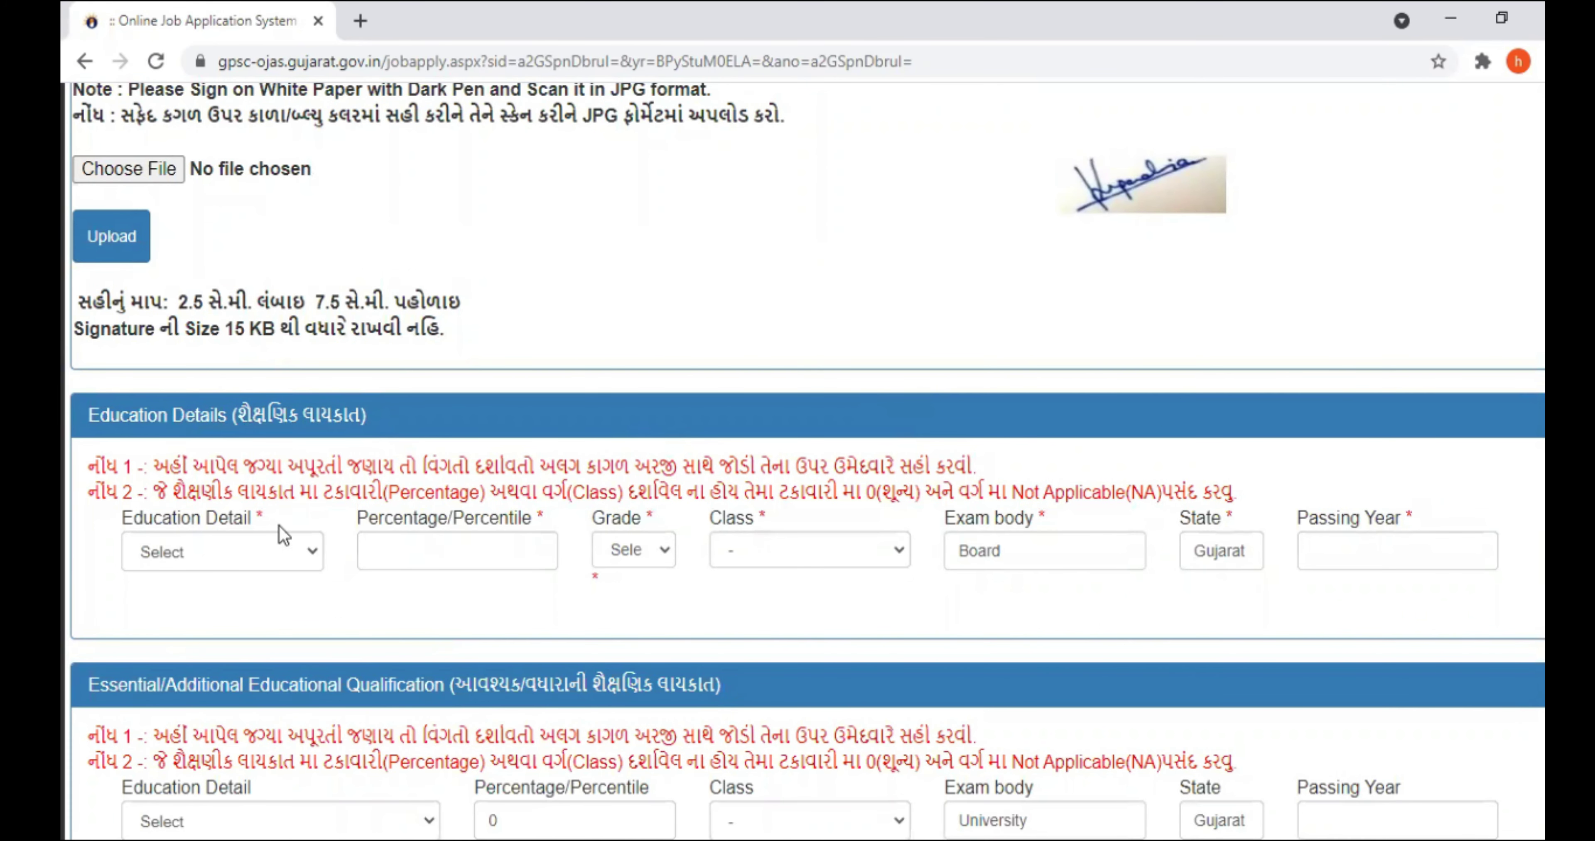
Step: Set qualification B.E./B.Tech. Civil Engineering, 78 percent, grade A, class Distinction
left_click(306, 566)
left_click(252, 635)
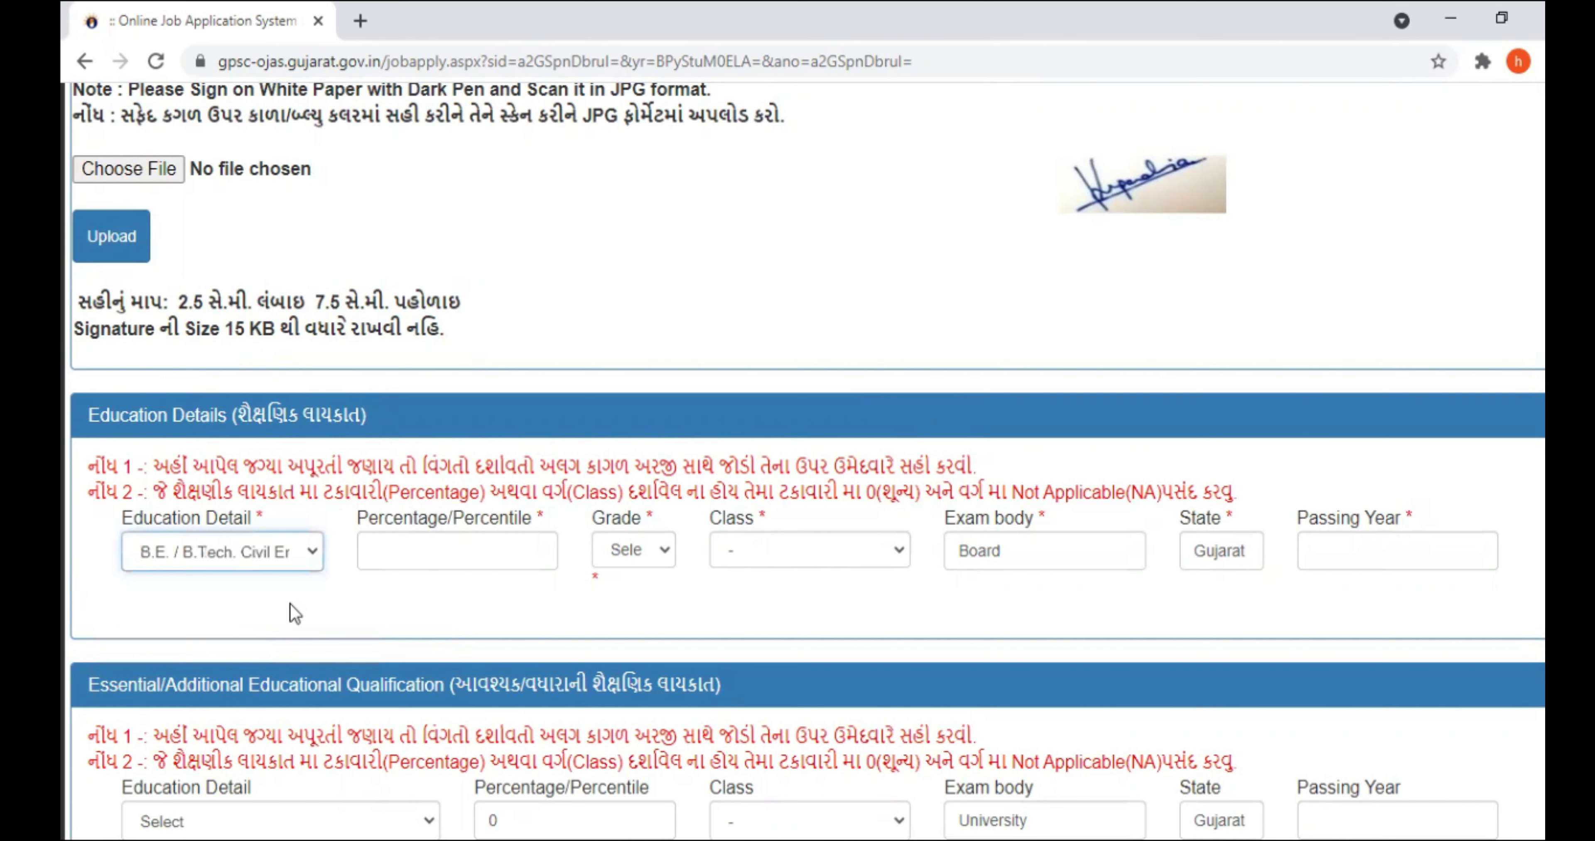
left_click(533, 558)
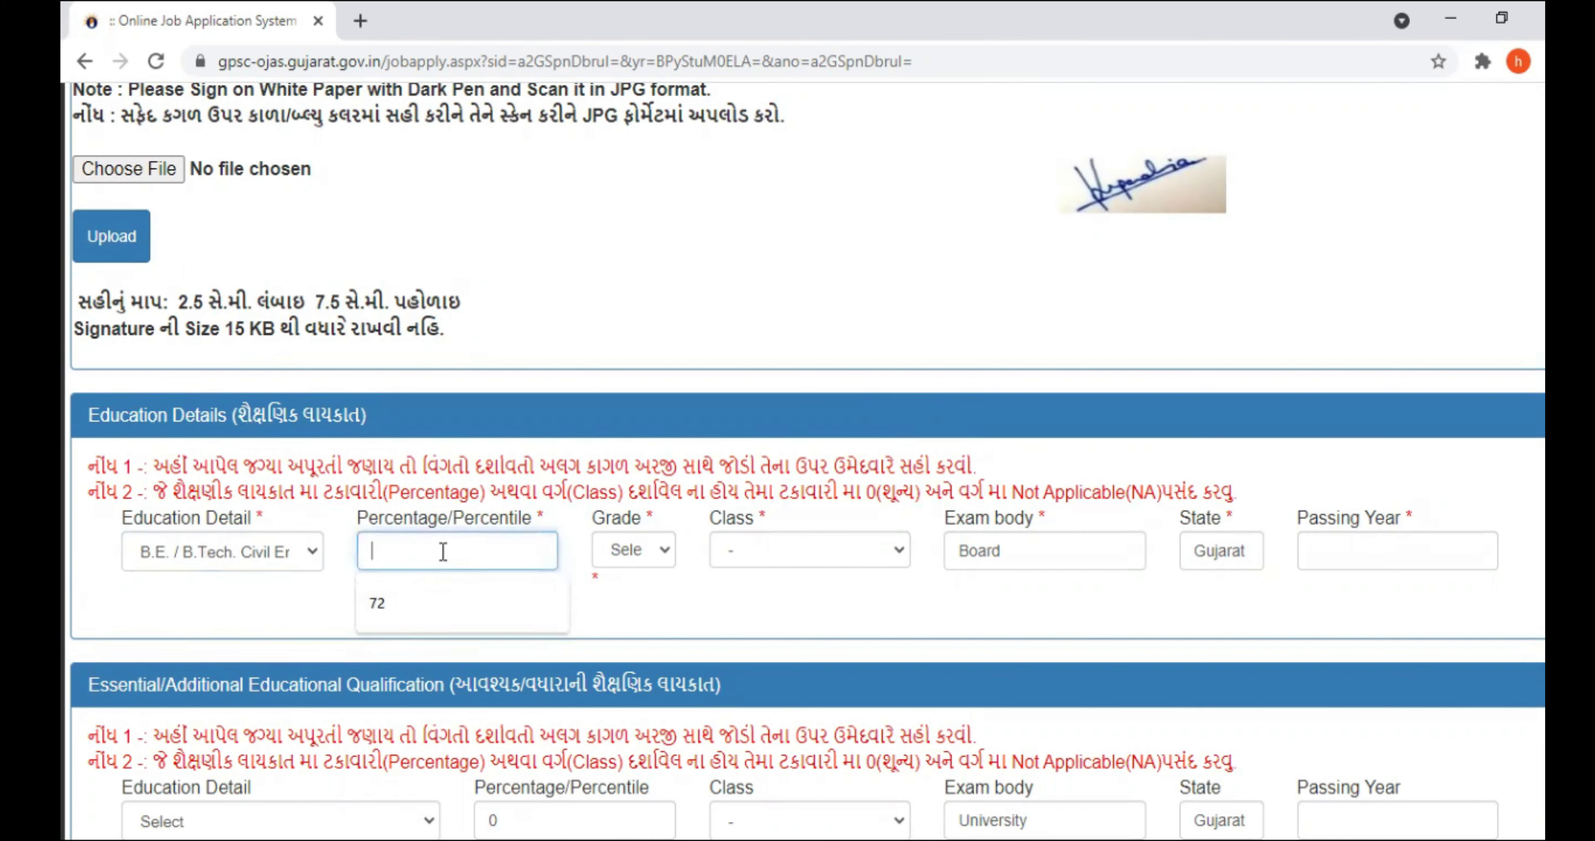
type("78")
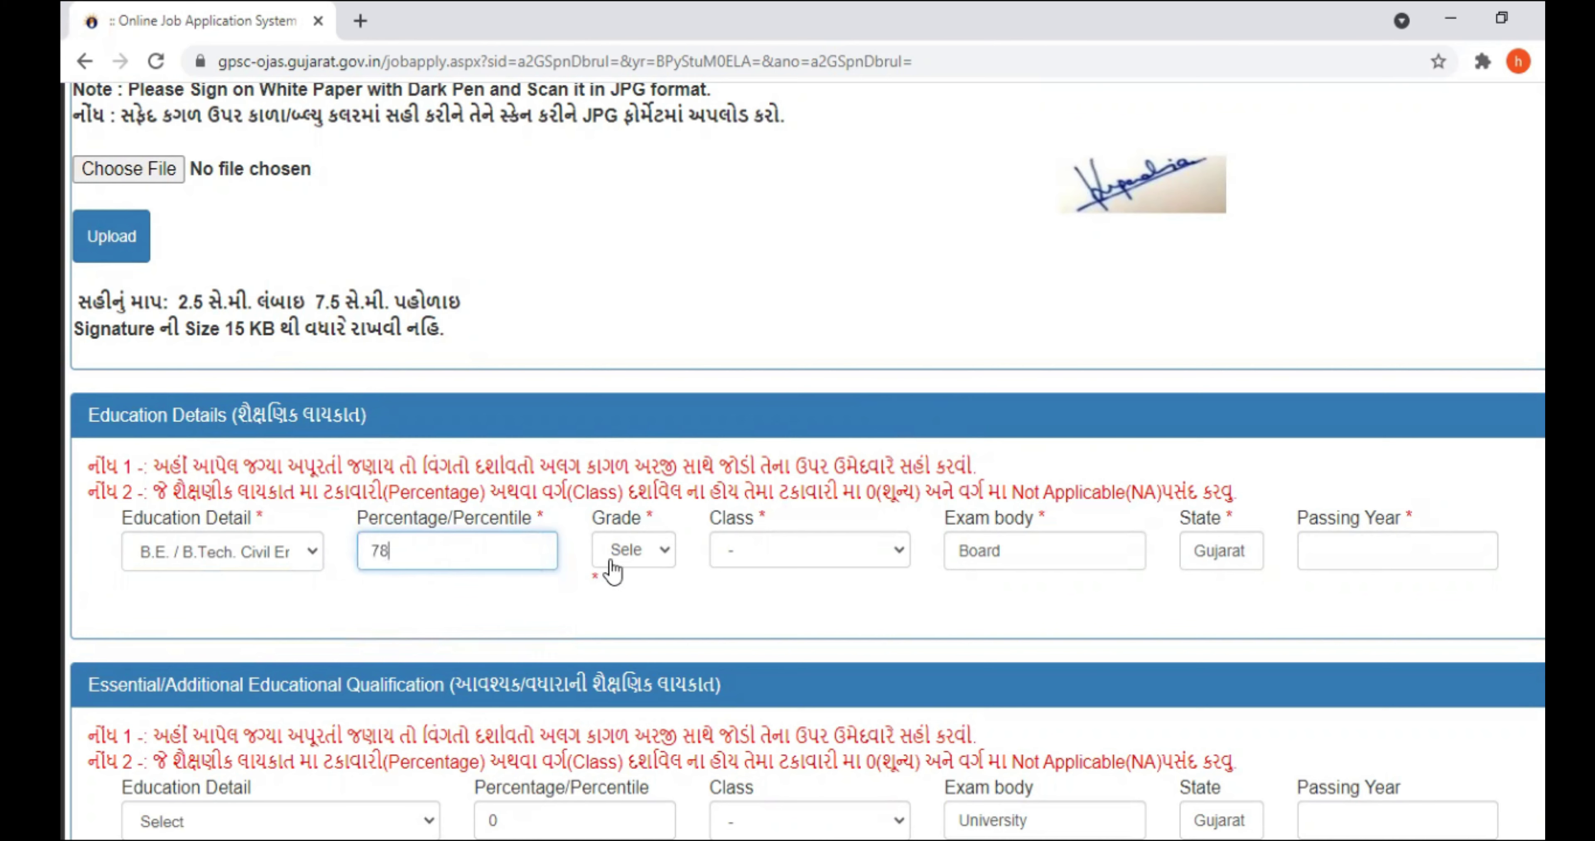
left_click(619, 566)
left_click(625, 286)
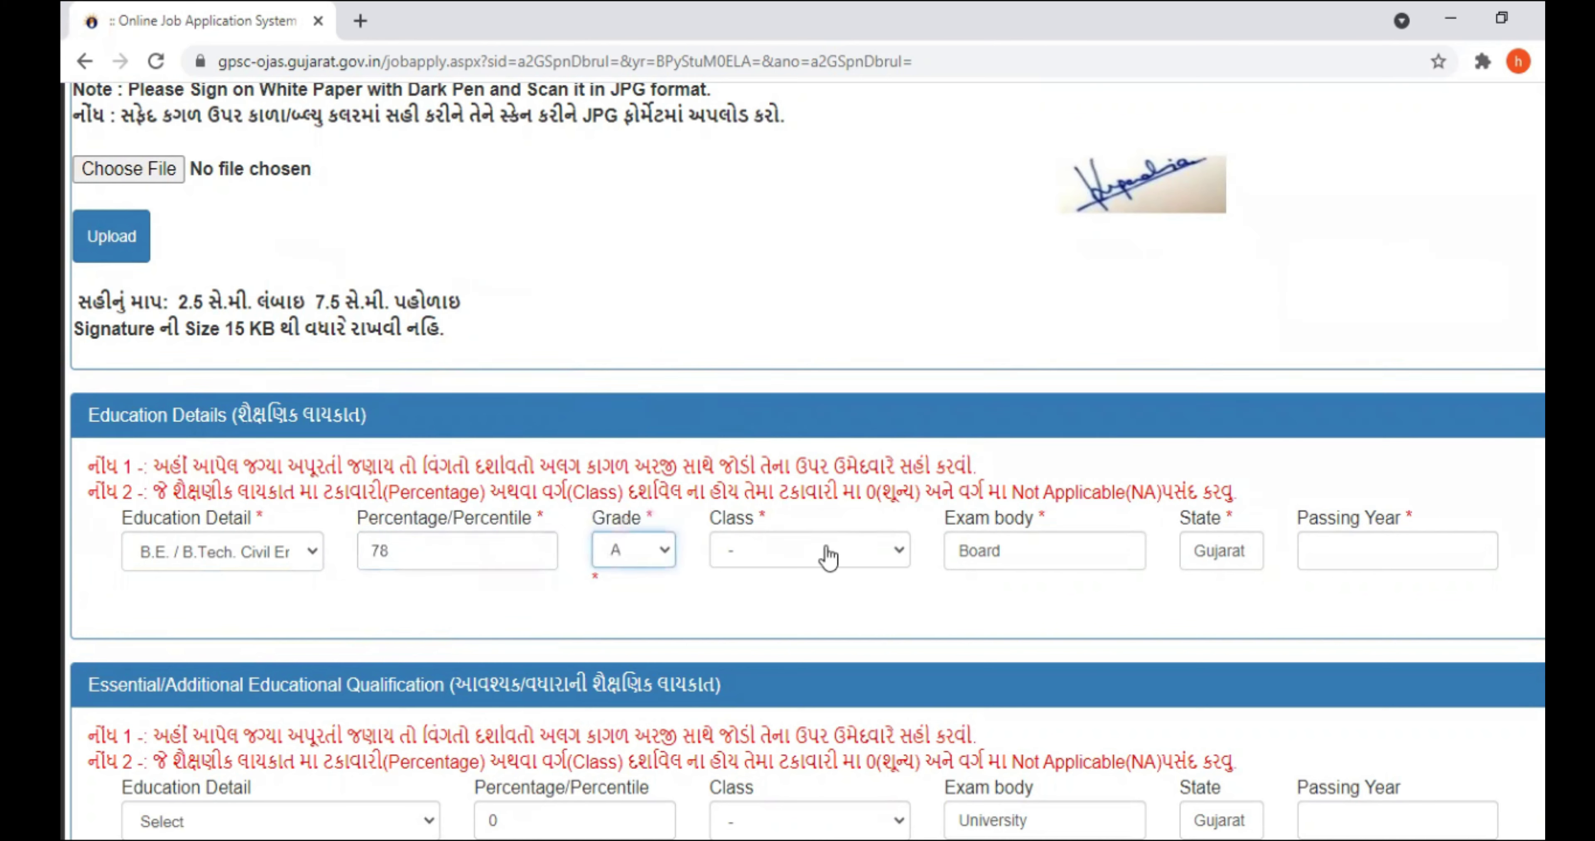
left_click(818, 560)
left_click(807, 624)
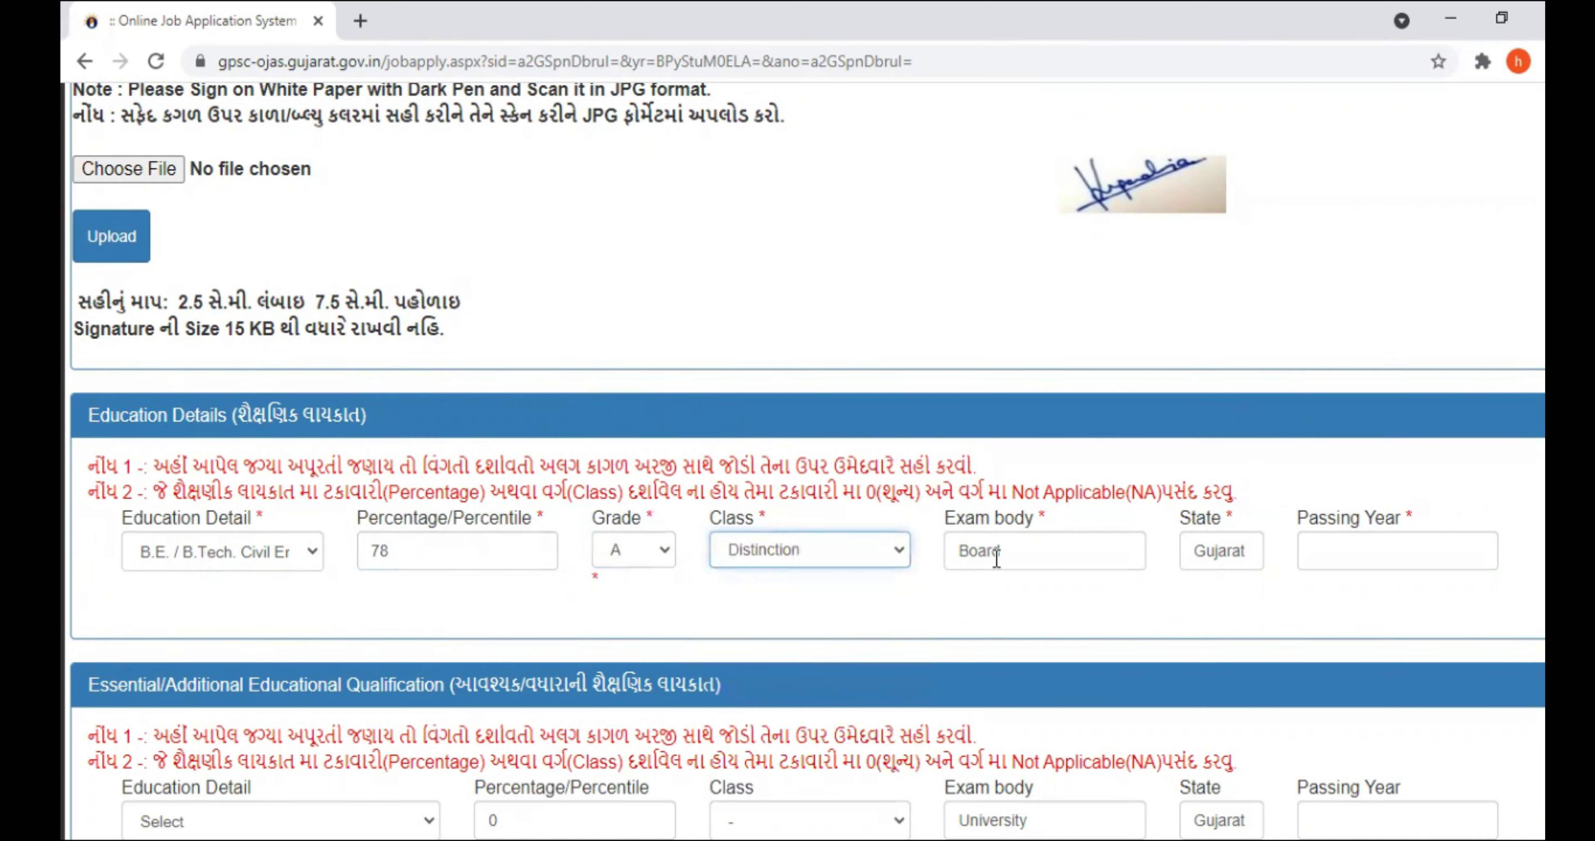
Step: Set the exam body to M S UNIVERSITY and the passing year to 2020
left_click_drag(996, 559, 937, 553)
type("M S")
key("Down")
key("Tab")
key("Tab")
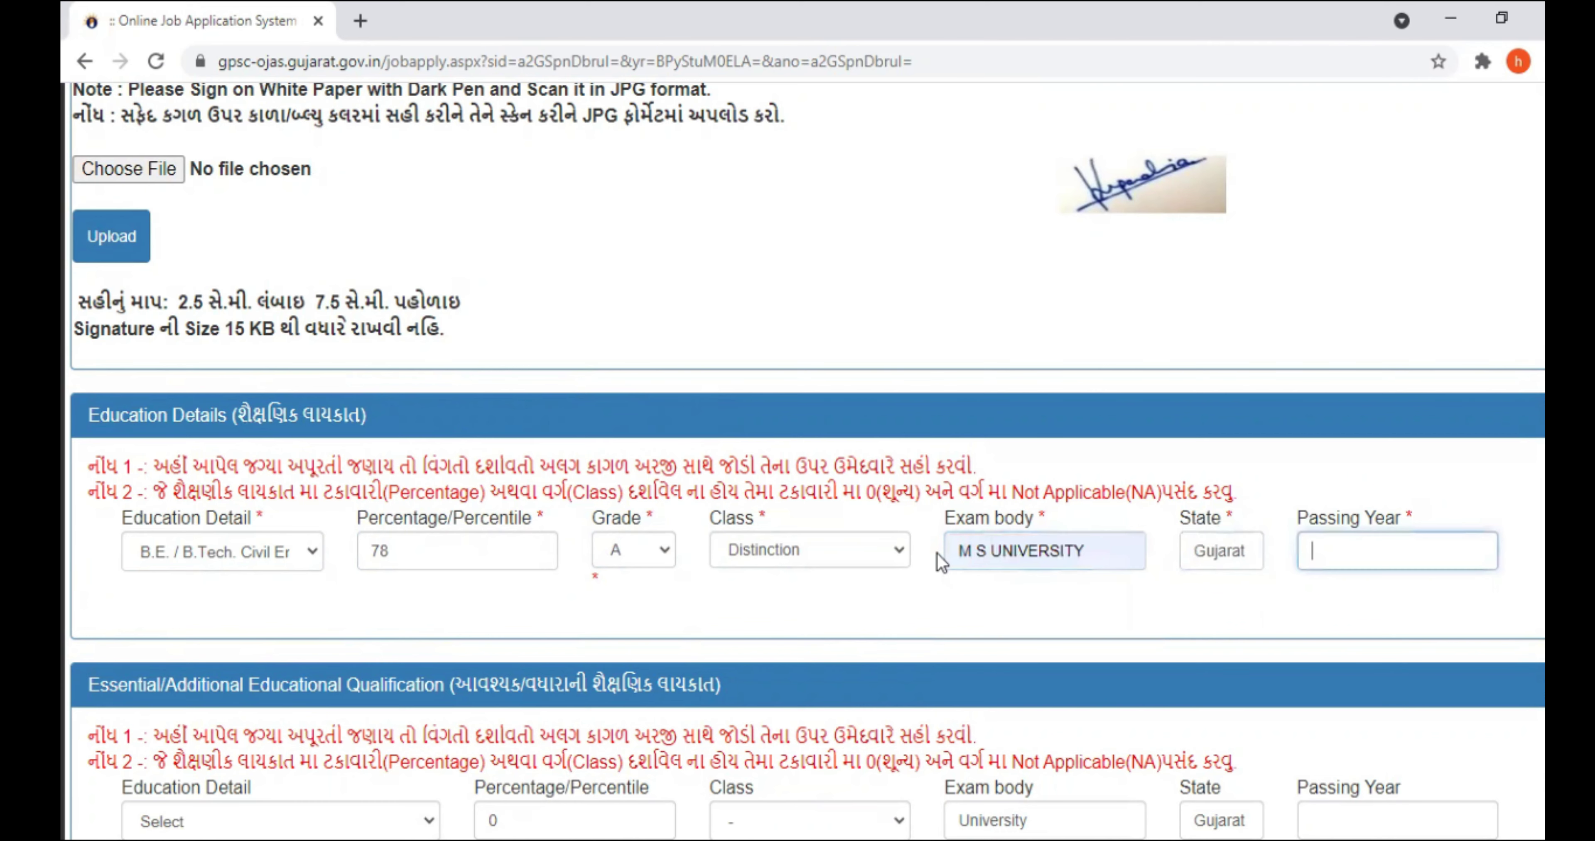
type("2020")
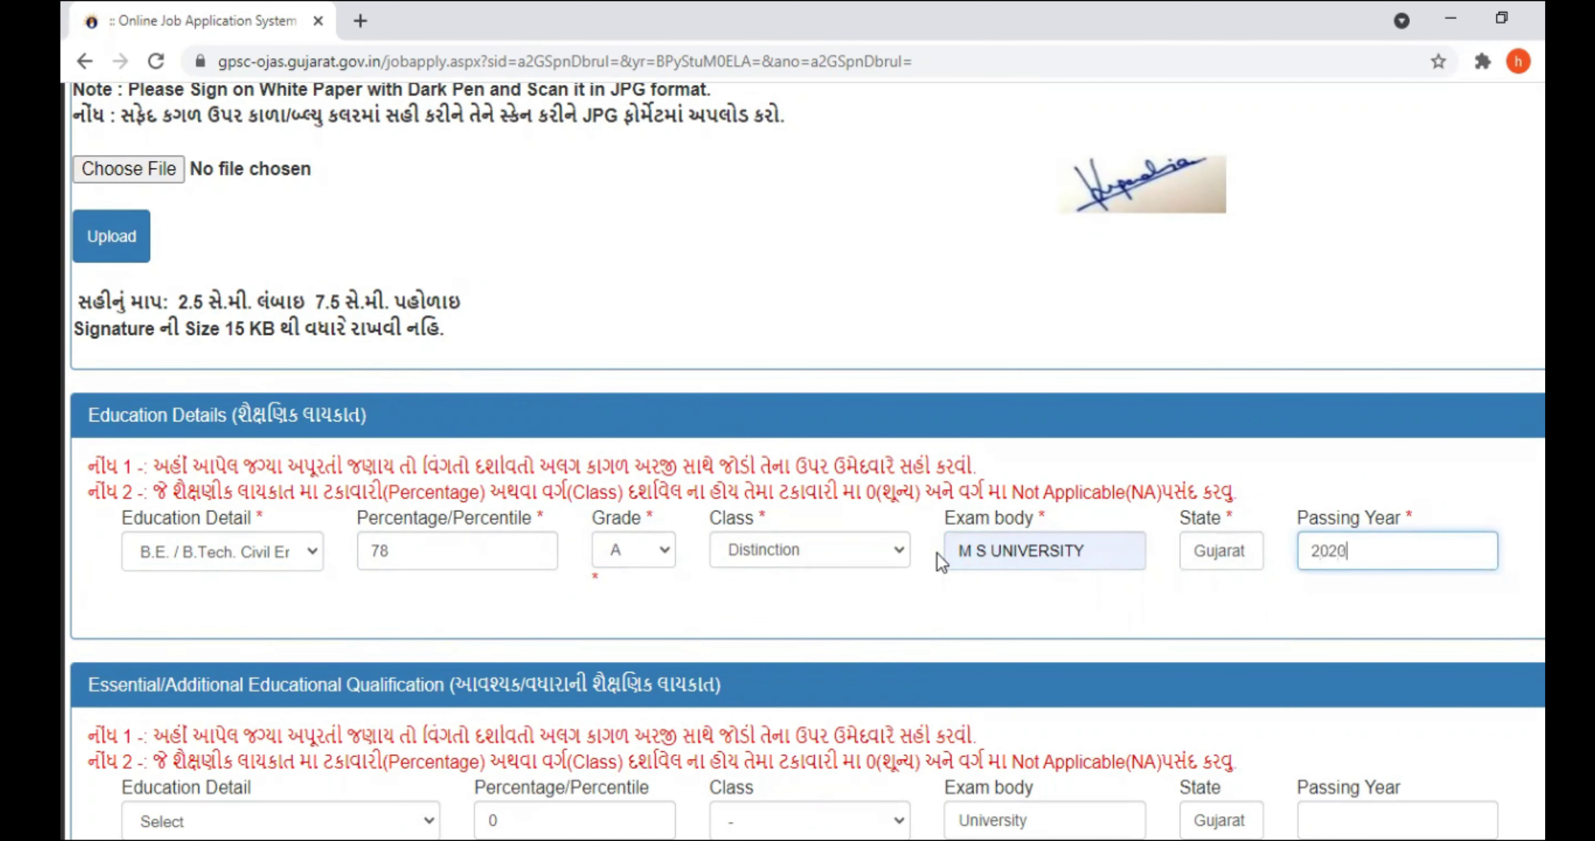
key("Tab")
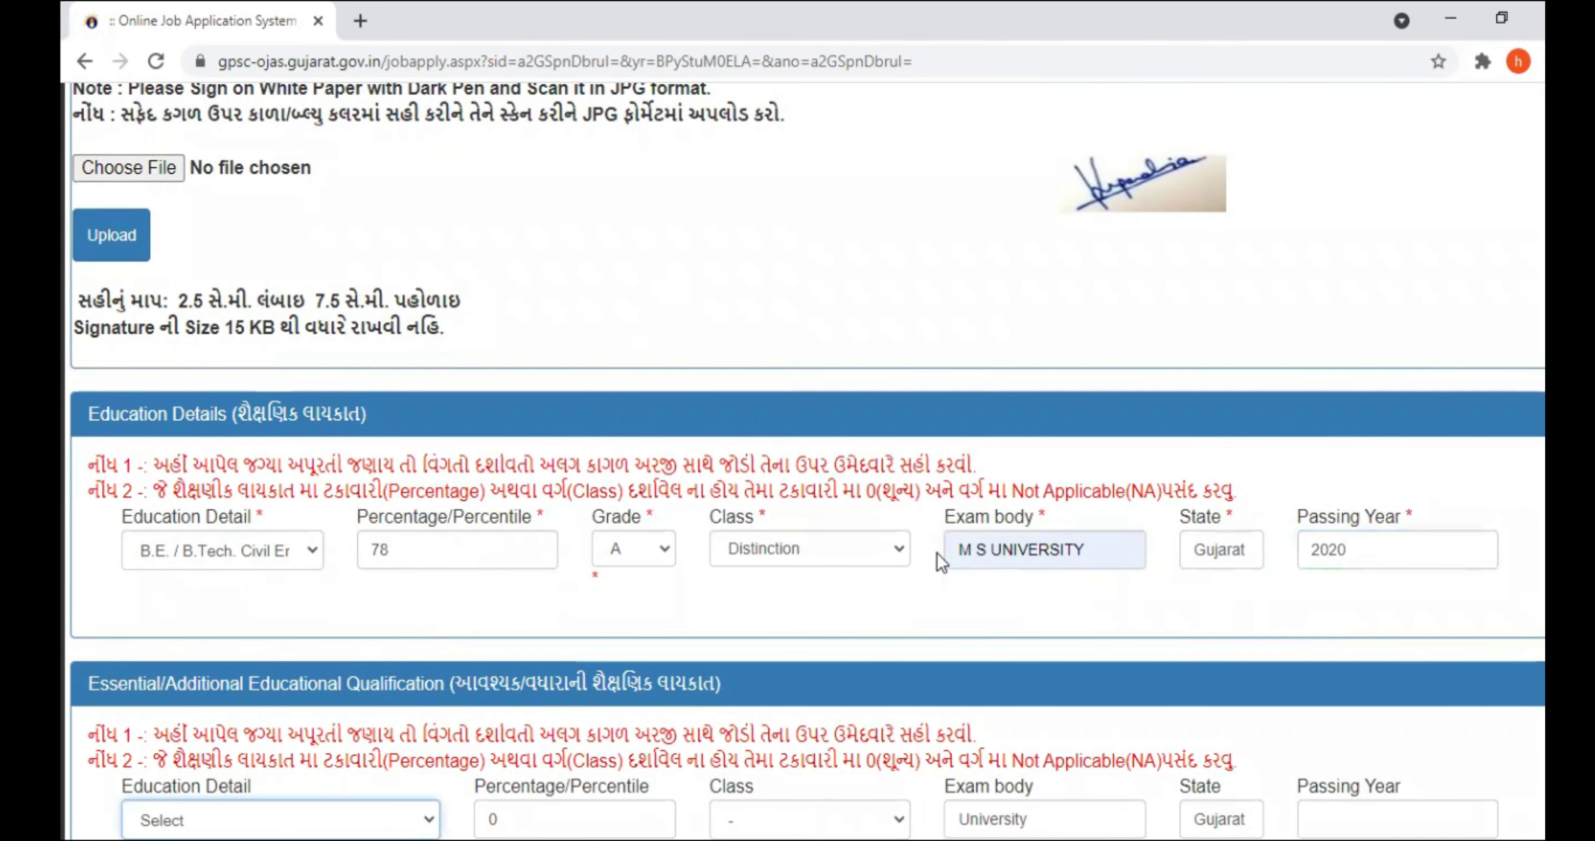
scroll(736, 568, "down", 3)
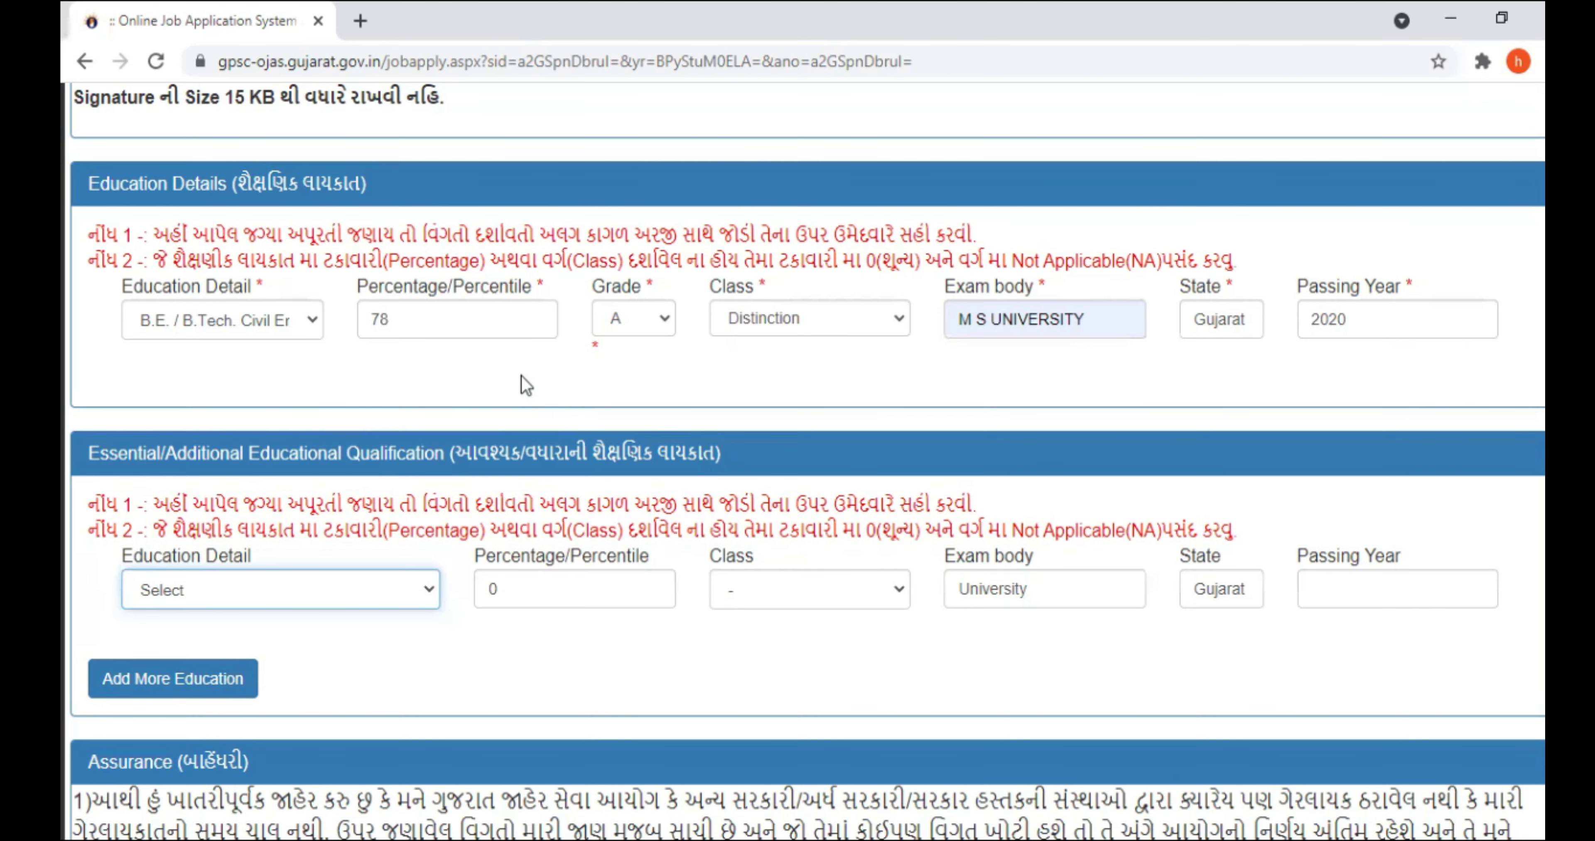
Step: Select Yes in the Assurance section and save the application
scroll(524, 384, "down", 2)
scroll(386, 488, "down", 3)
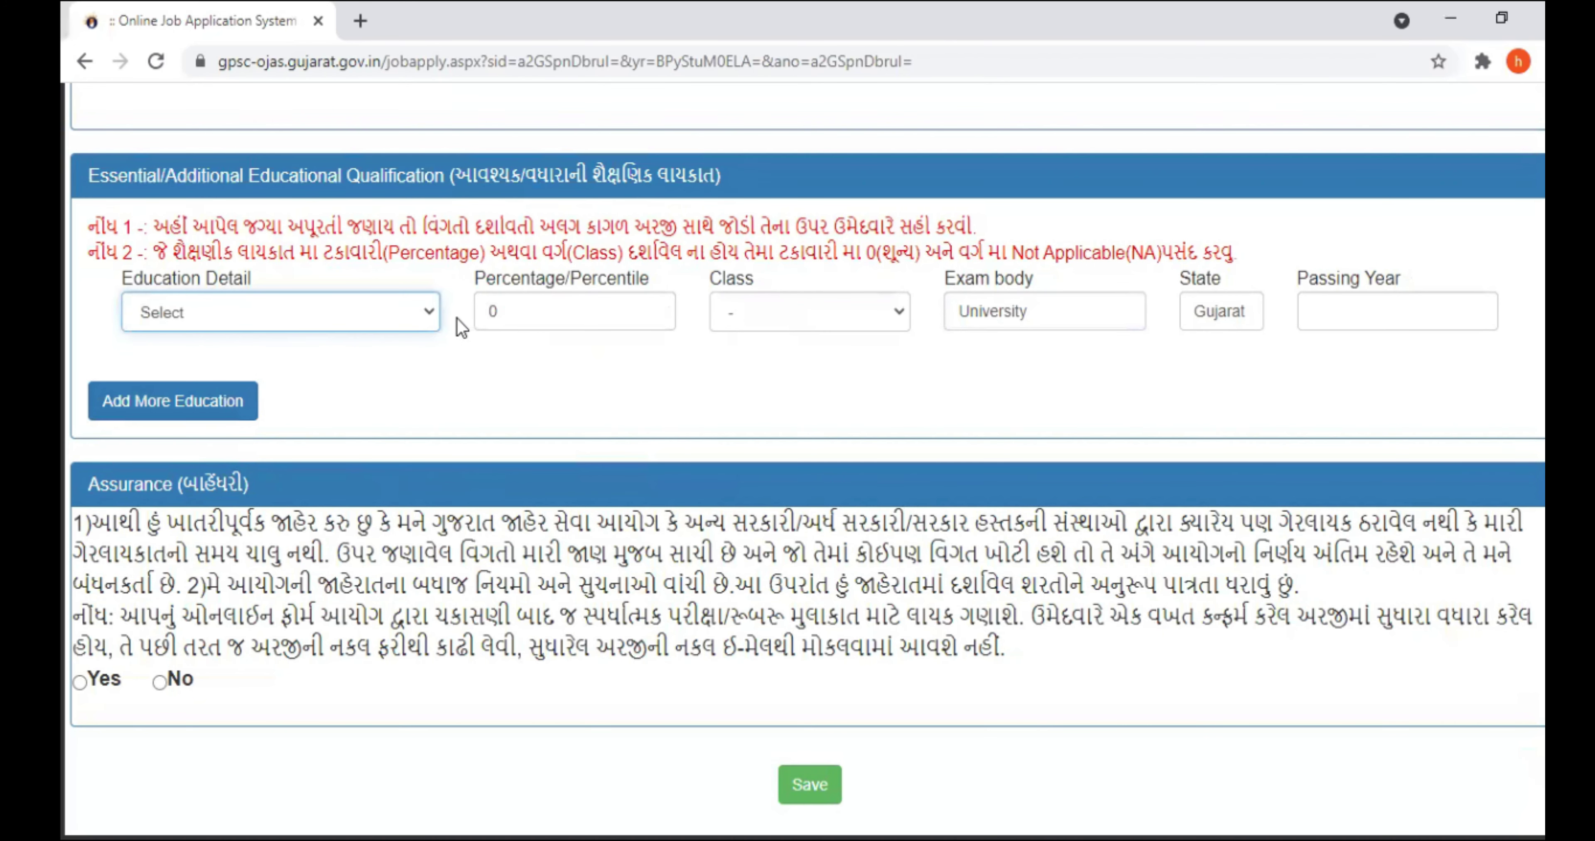
left_click(81, 687)
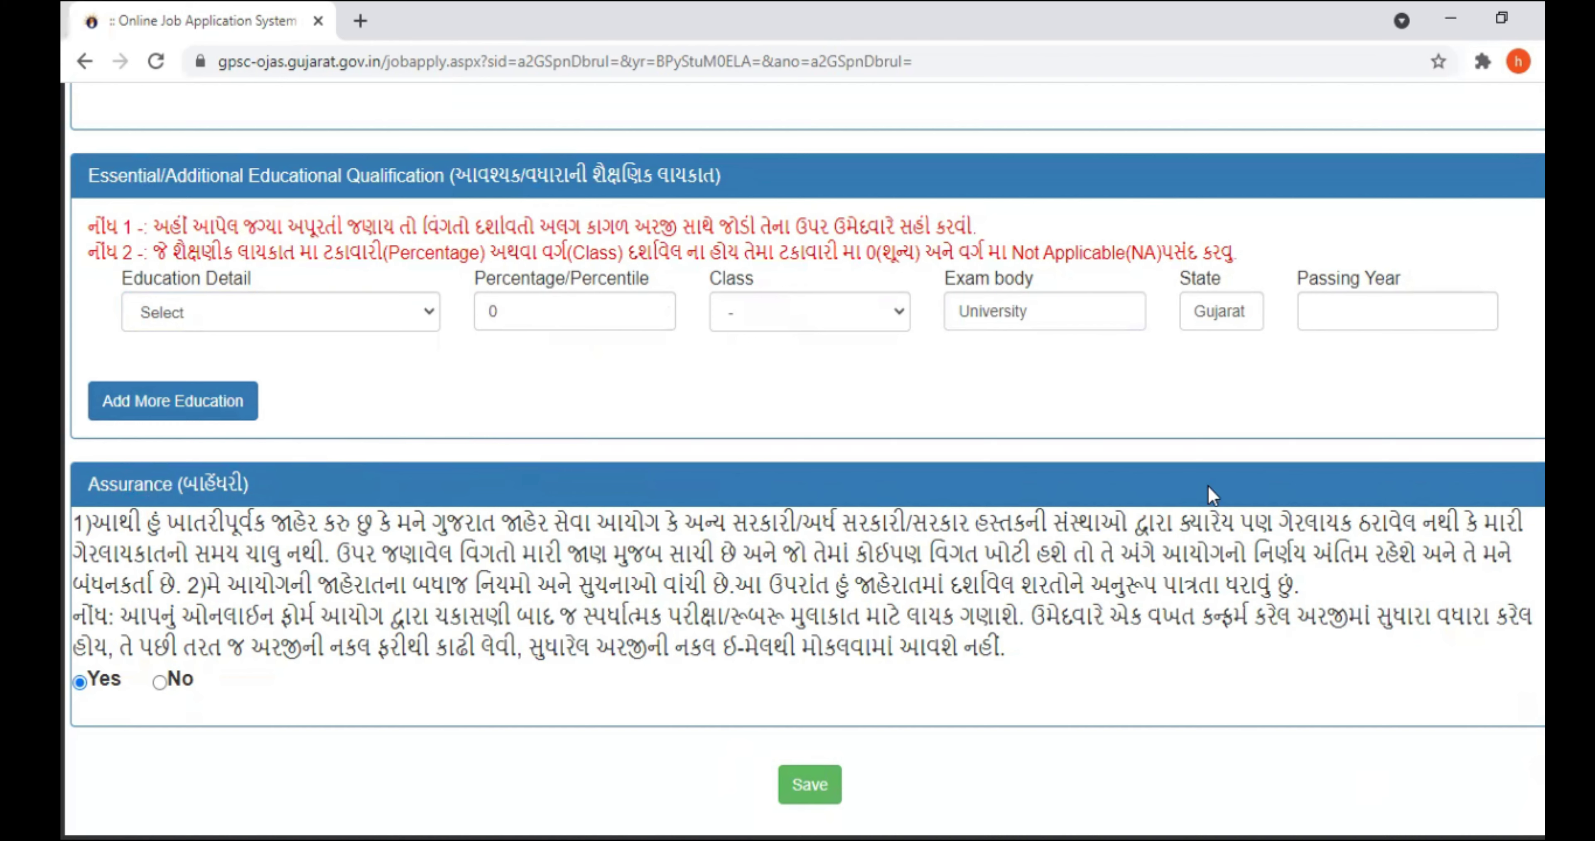
left_click(836, 769)
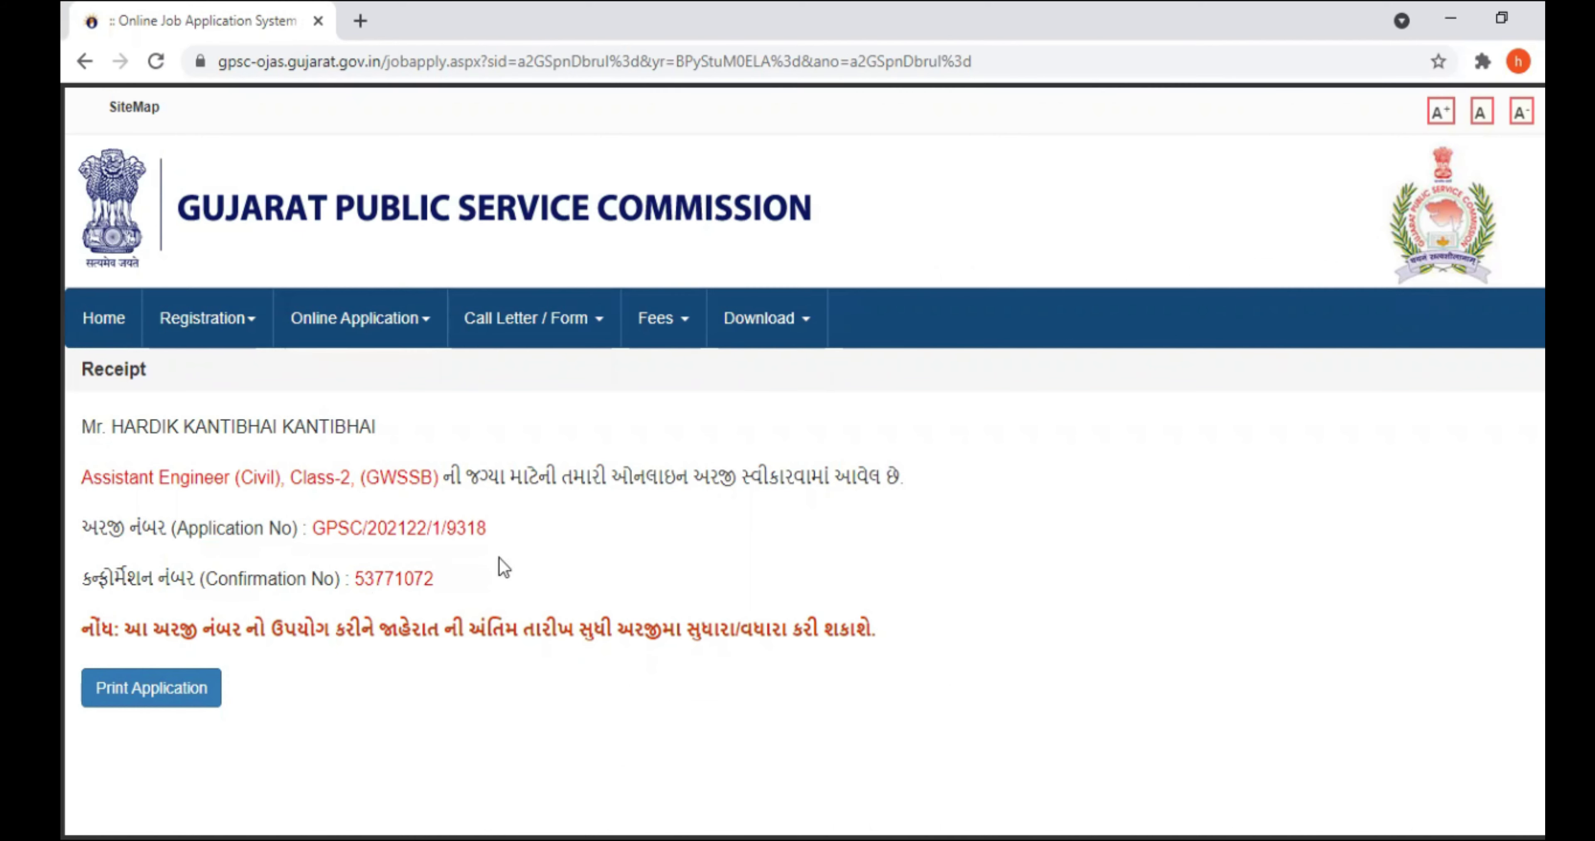
Step: Select the Confirmation No on the application receipt
left_click_drag(356, 578, 447, 579)
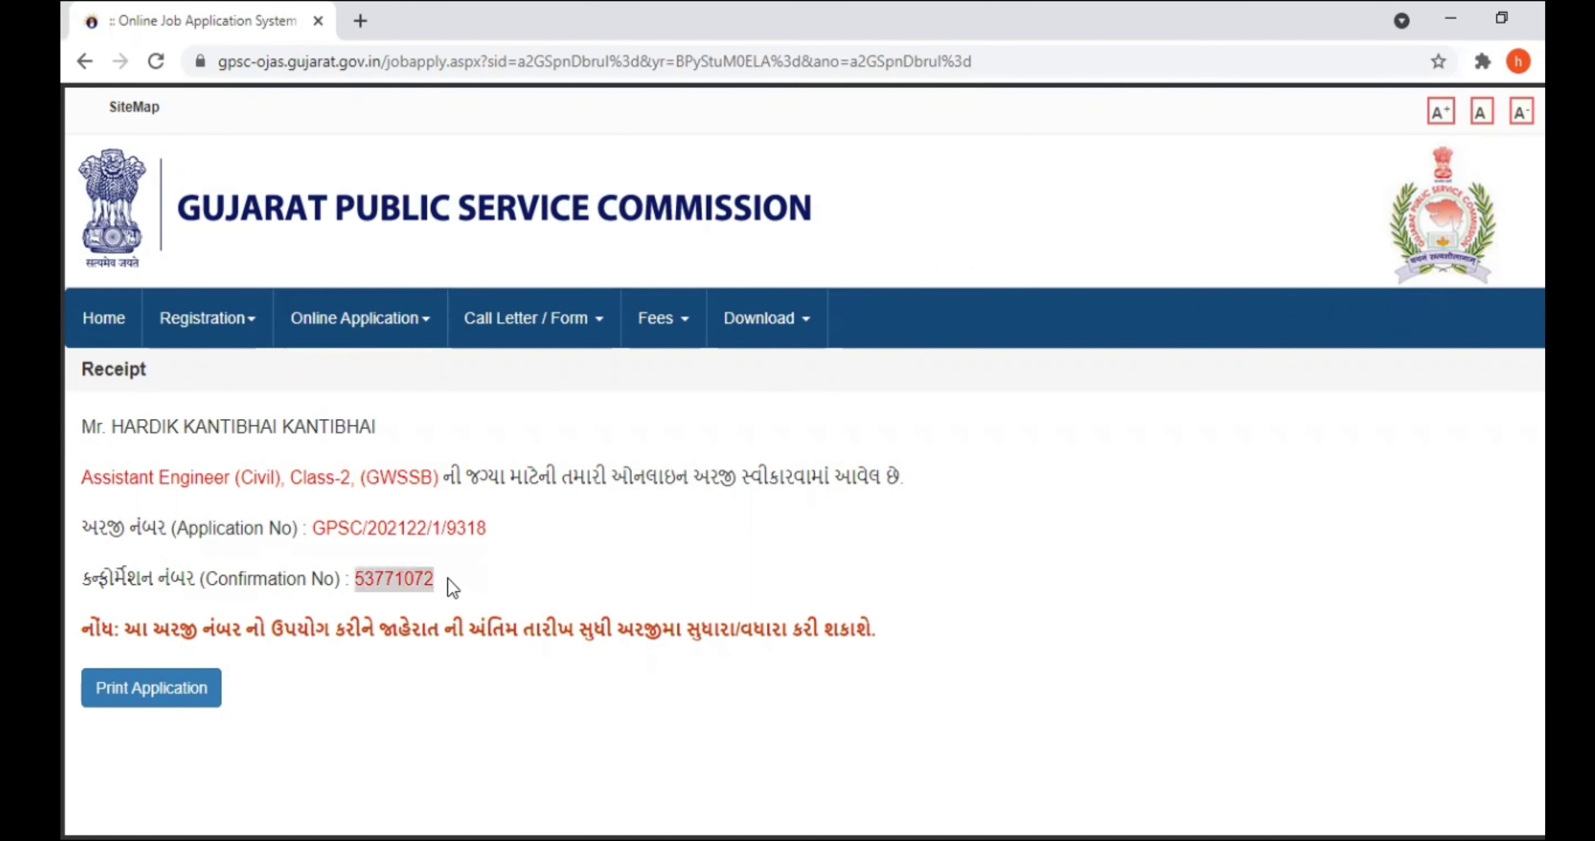